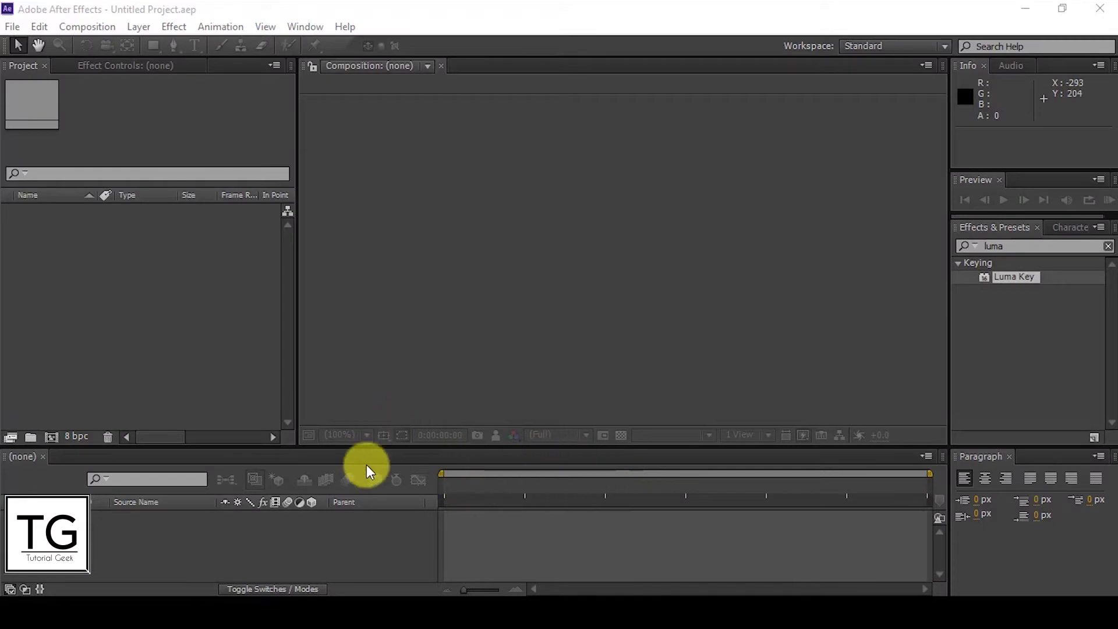
Create a new 1920x1080 composition, Comp 1, with the default settings.
{"action": "left_click", "coordinate": [114, 26]}
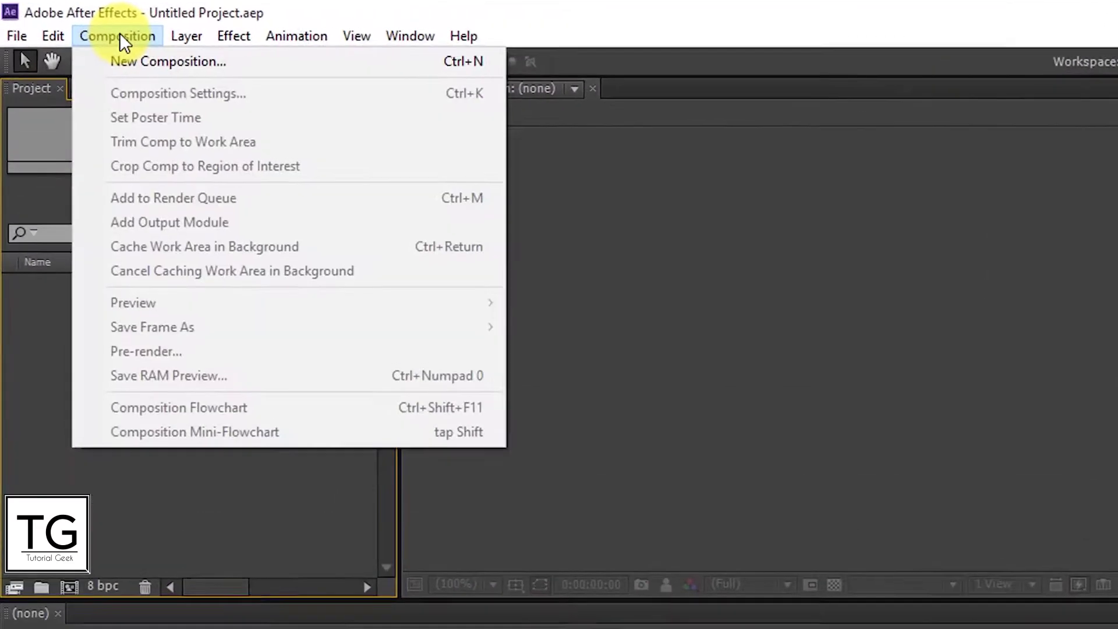
{"action": "left_click", "coordinate": [129, 64]}
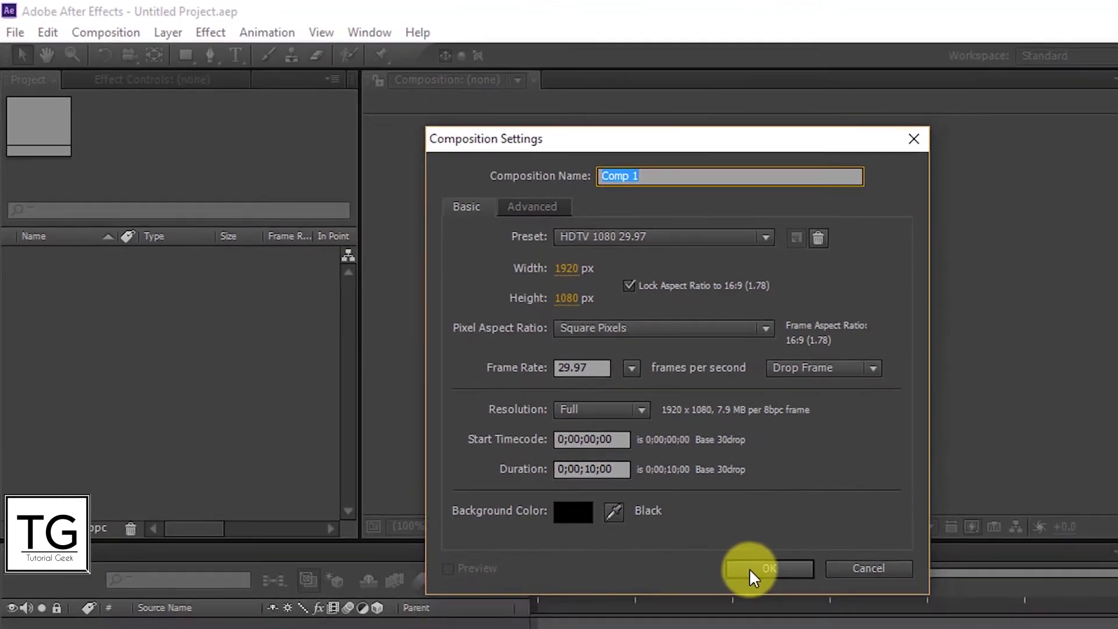
{"action": "left_click", "coordinate": [748, 568]}
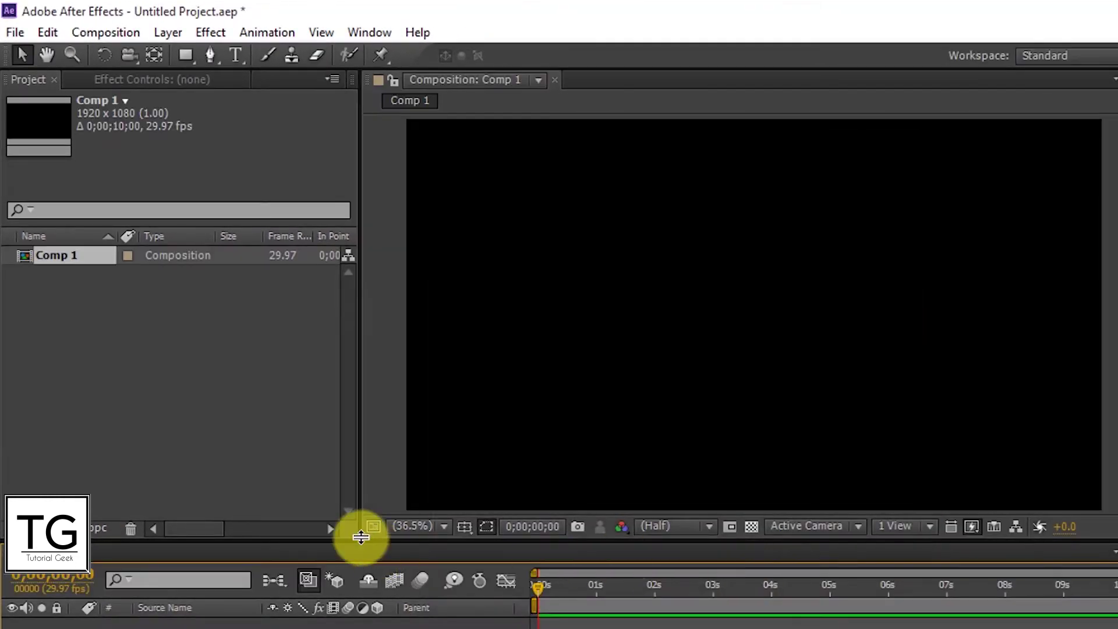
Import the city skyline stock video into the project.
{"action": "left_click", "coordinate": [15, 33]}
{"action": "mouse_move", "coordinate": [93, 323]}
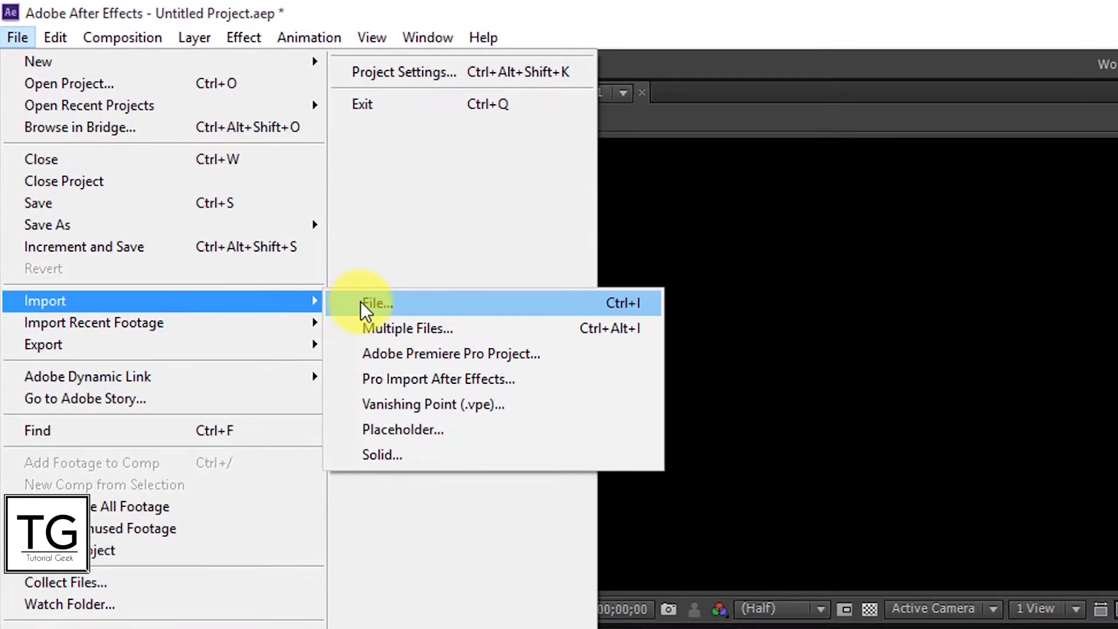
{"action": "left_click", "coordinate": [325, 262]}
{"action": "scroll", "coordinate": [423, 314], "scroll_direction": "down", "scroll_amount": 3}
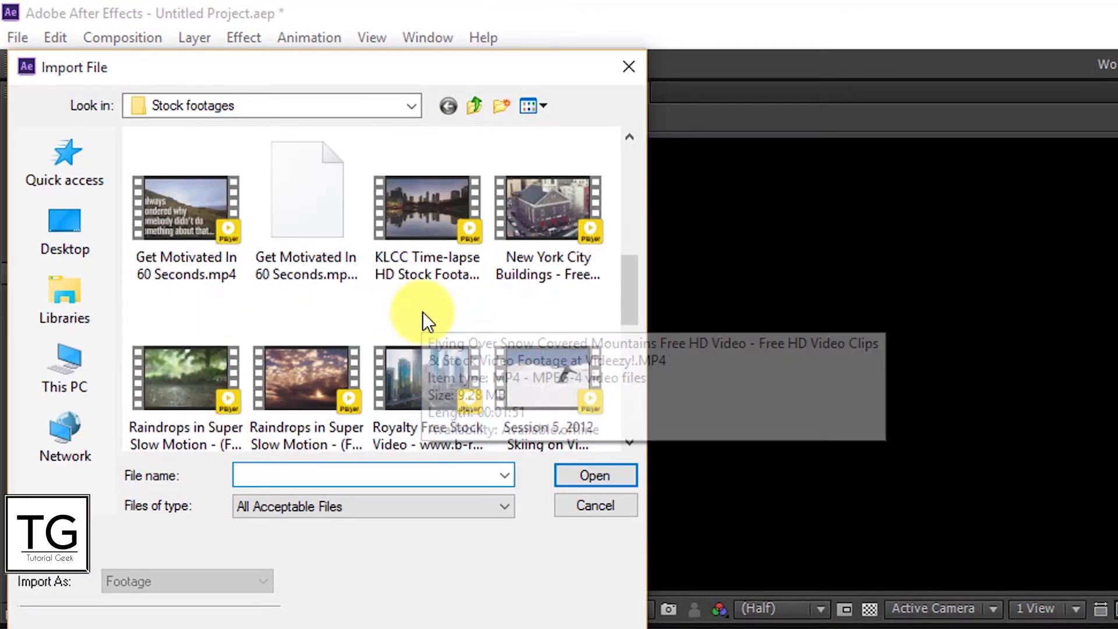
{"action": "left_click", "coordinate": [413, 367]}
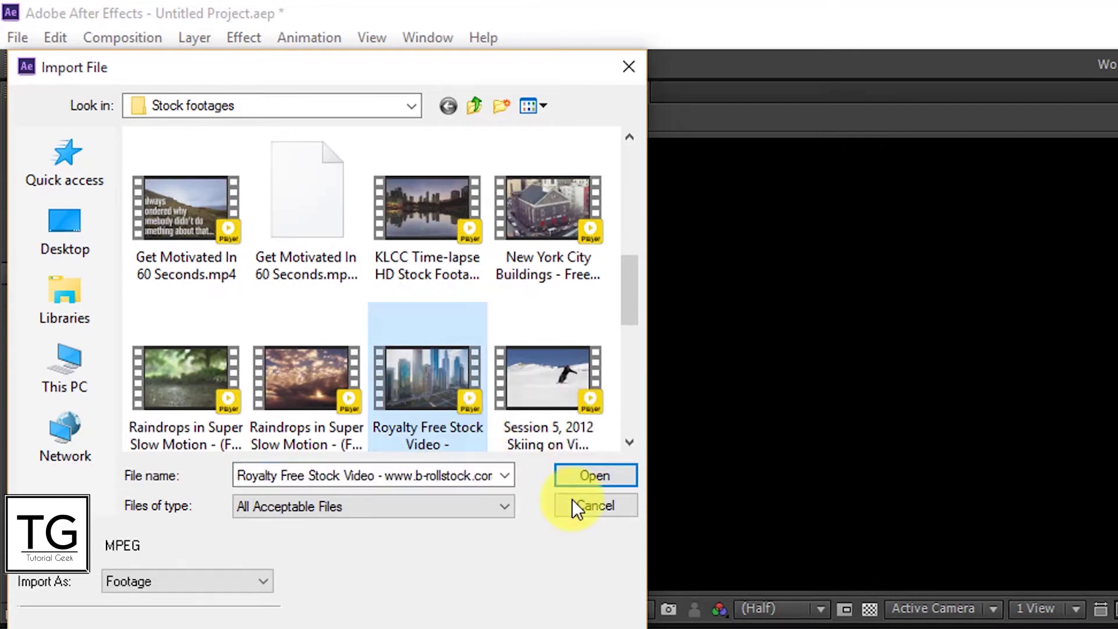
{"action": "left_click", "coordinate": [581, 475]}
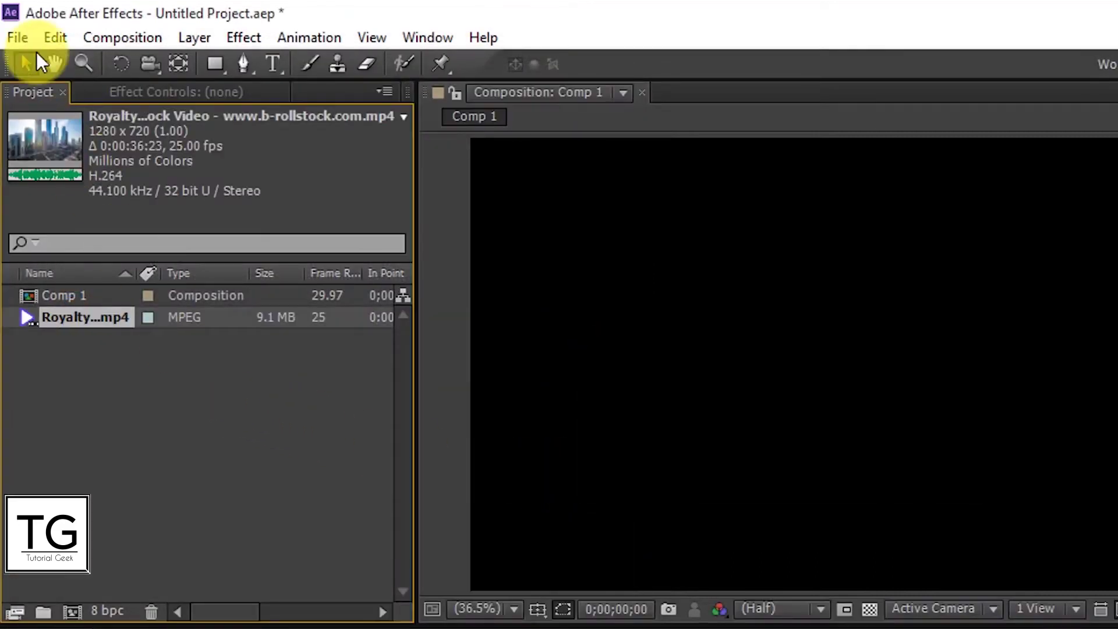
Import the skiing mountain2.mp4 clip into the project.
{"action": "left_click", "coordinate": [18, 38]}
{"action": "mouse_move", "coordinate": [45, 301]}
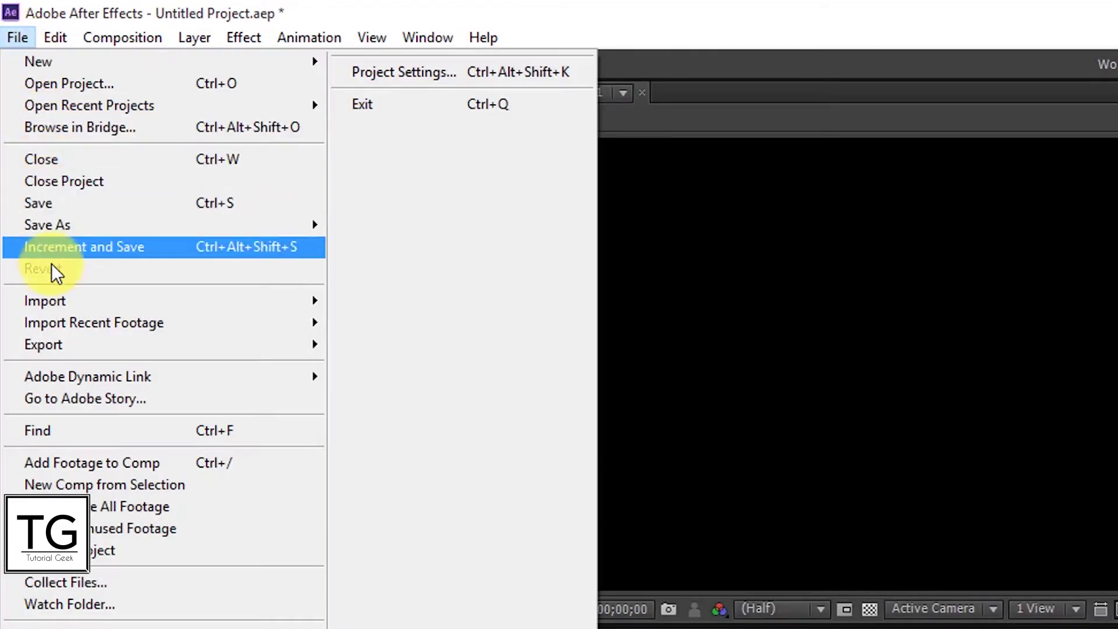
{"action": "left_click", "coordinate": [340, 303]}
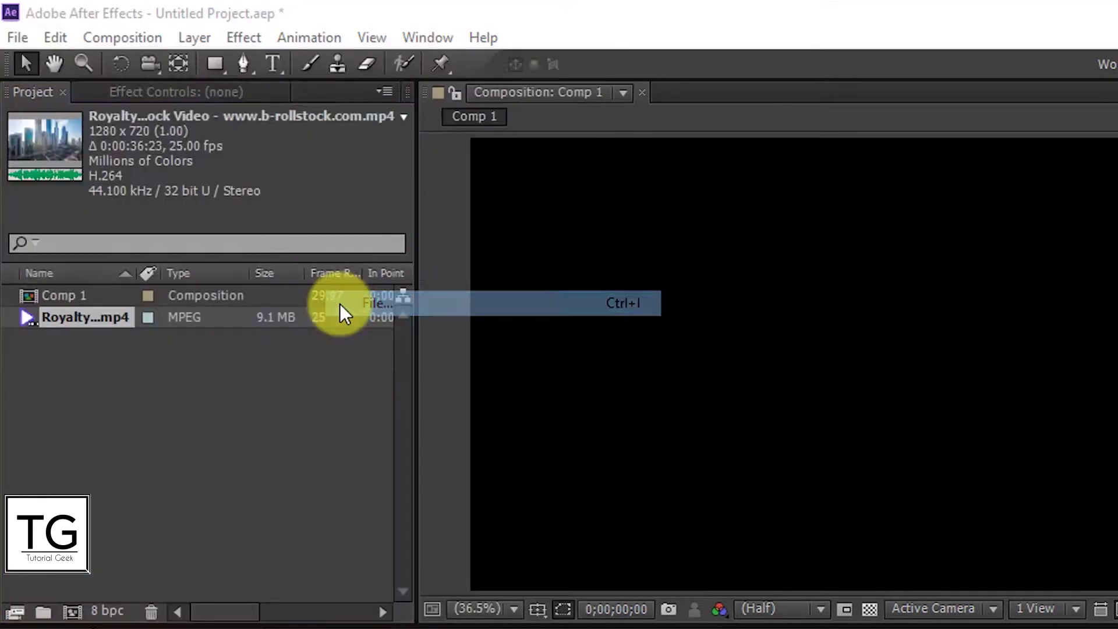
{"action": "scroll", "coordinate": [370, 353], "scroll_direction": "down", "scroll_amount": 2}
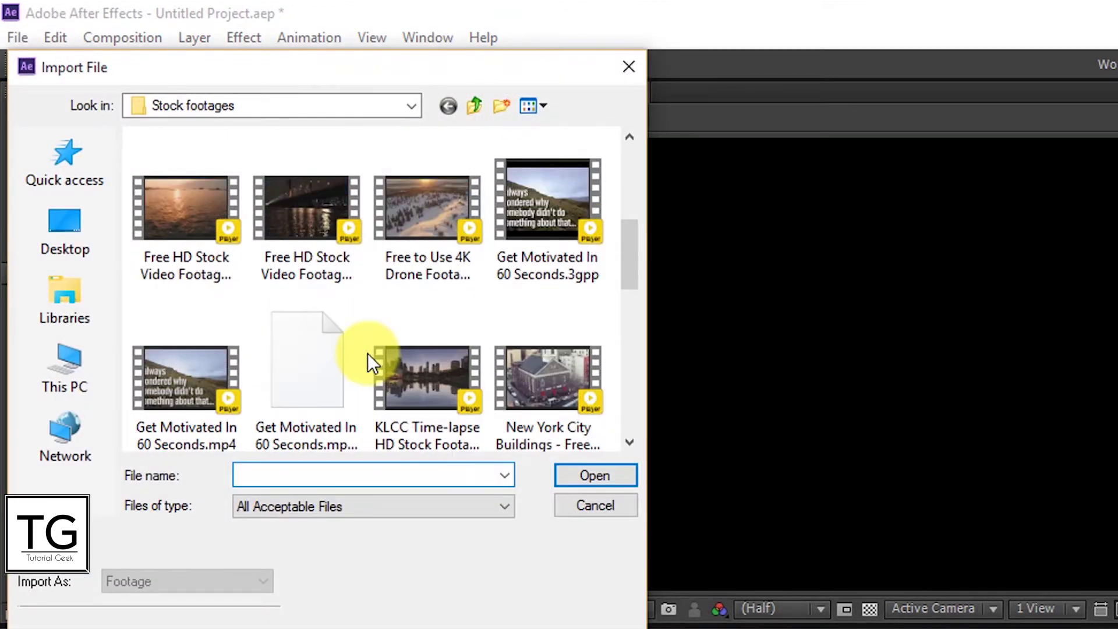
{"action": "scroll", "coordinate": [368, 353], "scroll_direction": "down", "scroll_amount": 1}
{"action": "scroll", "coordinate": [368, 353], "scroll_direction": "down", "scroll_amount": 1}
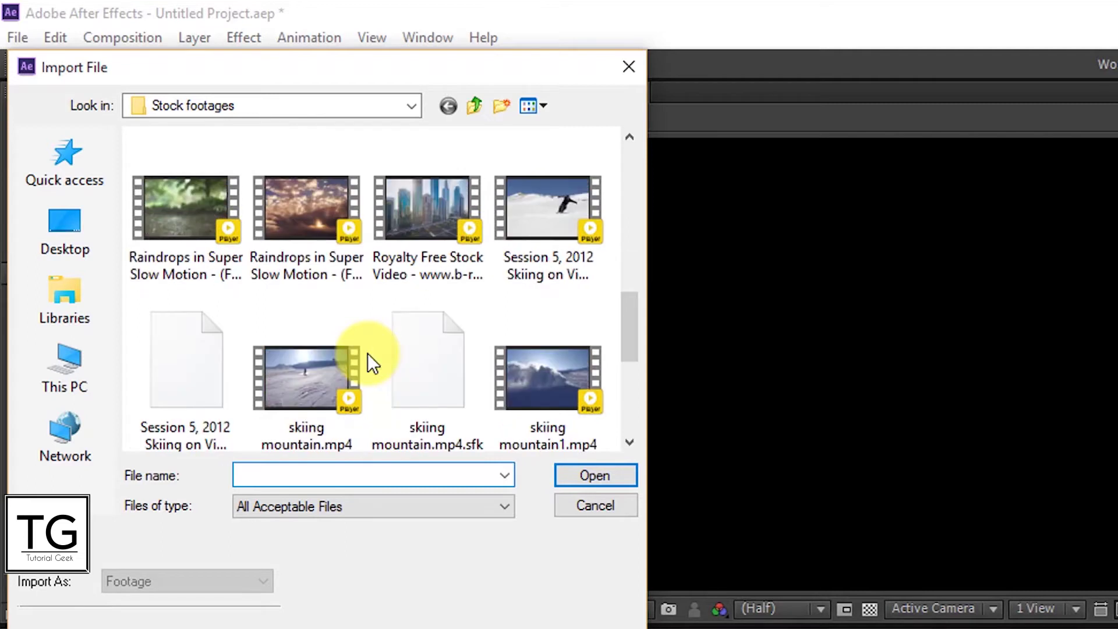
{"action": "scroll", "coordinate": [367, 353], "scroll_direction": "down", "scroll_amount": 1}
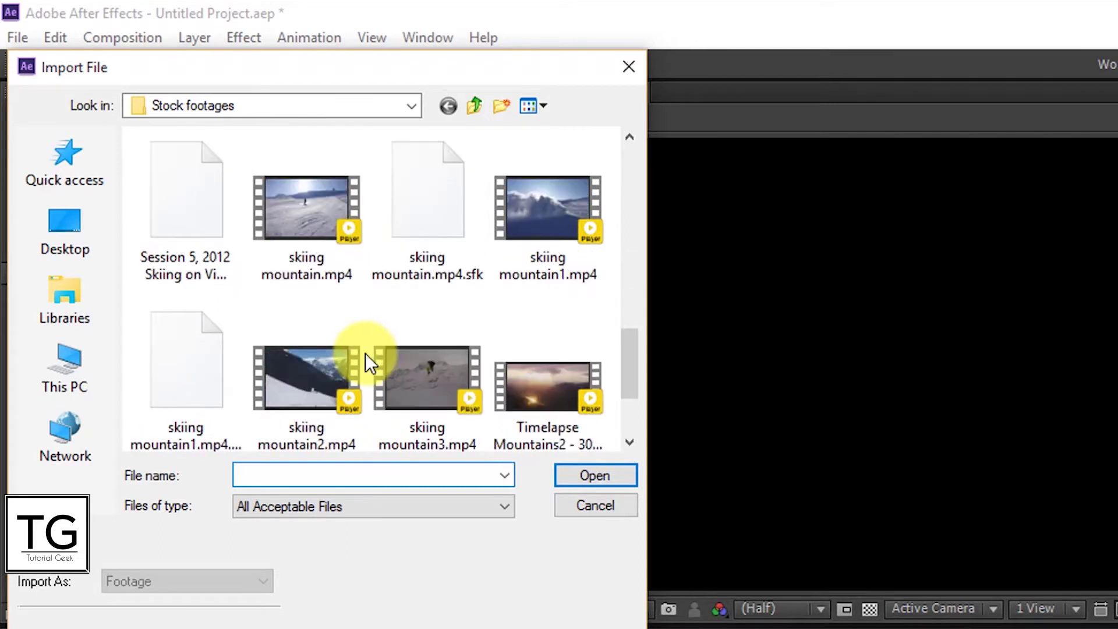
{"action": "left_click", "coordinate": [310, 385]}
{"action": "left_click", "coordinate": [559, 475]}
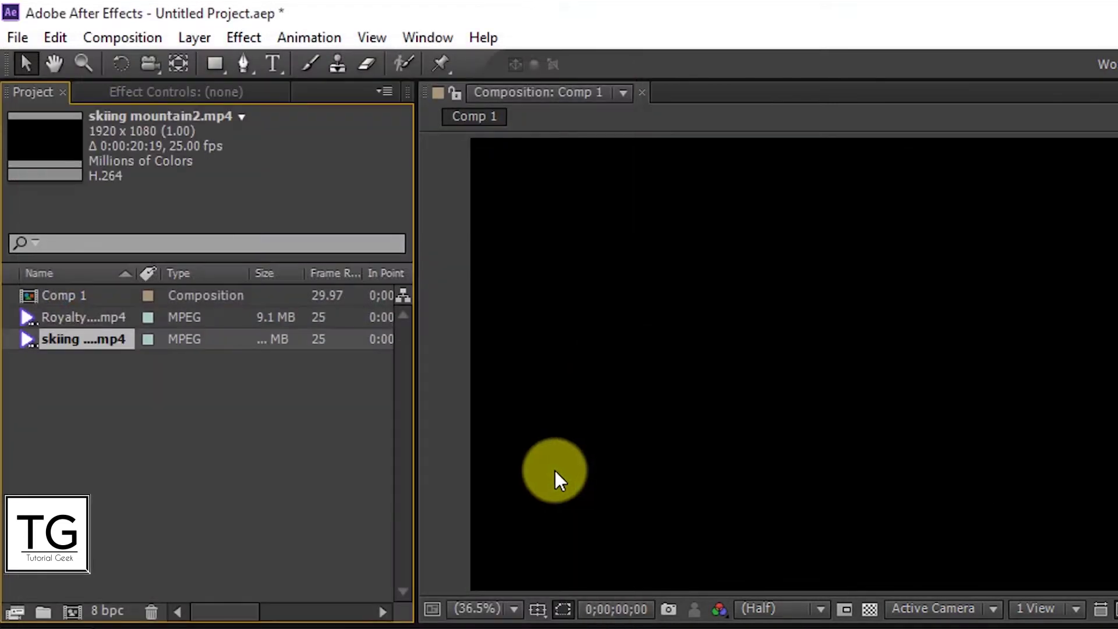
Place skiing mountain2.mp4 above the city clip in the Comp 1 timeline.
{"action": "left_click_drag", "start_coordinate": [73, 341], "coordinate": [107, 408]}
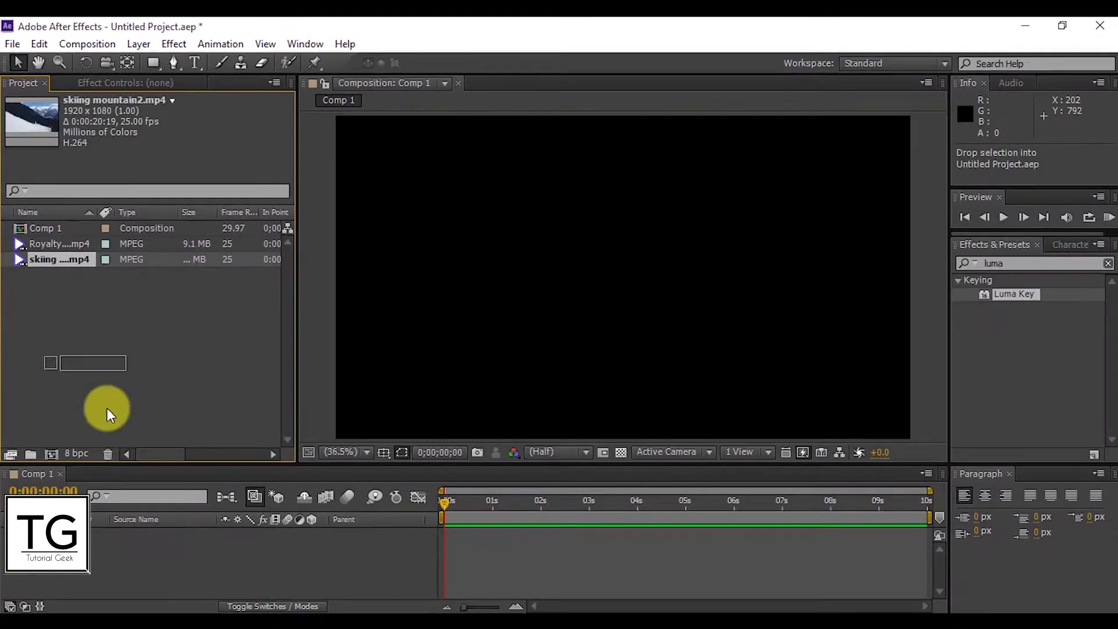
{"action": "left_click_drag", "start_coordinate": [152, 568], "coordinate": [152, 561]}
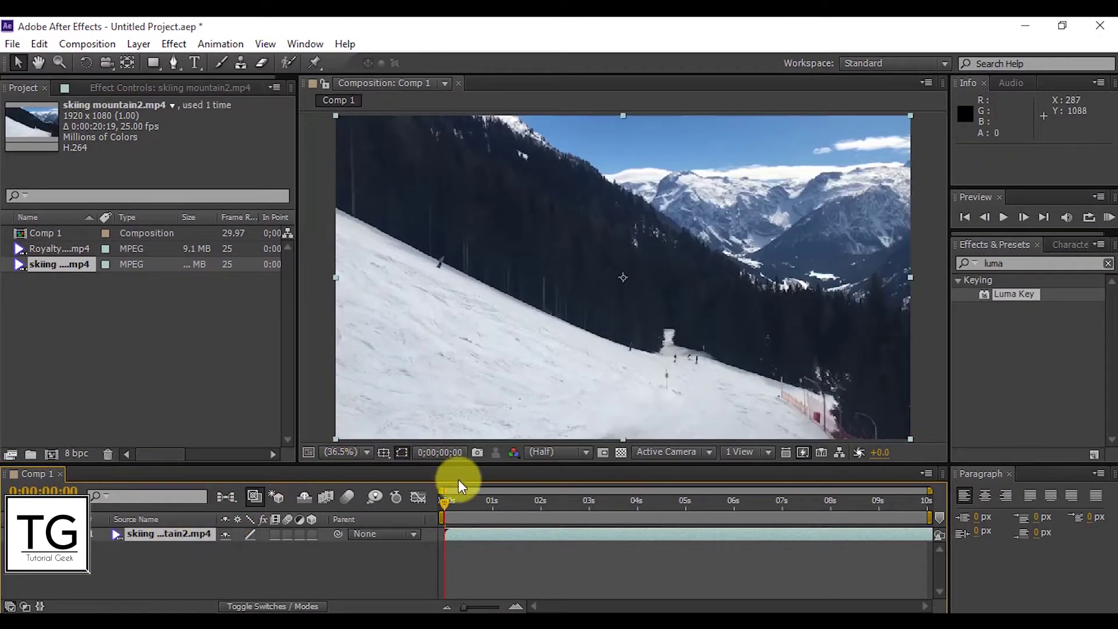
{"action": "left_click_drag", "start_coordinate": [65, 246], "coordinate": [169, 562]}
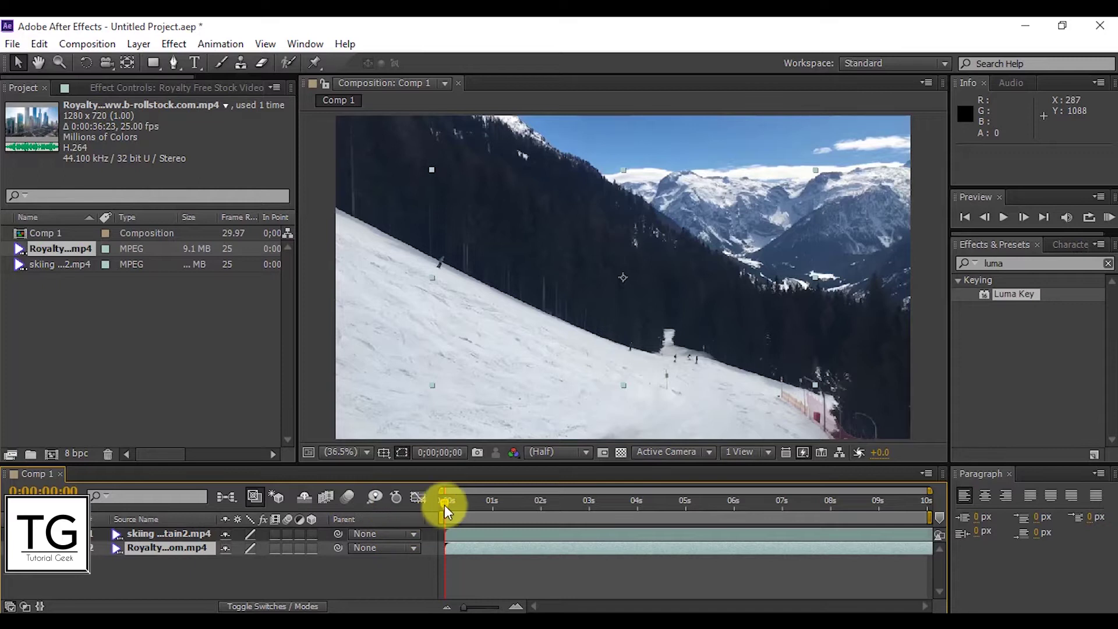
{"action": "left_click_drag", "start_coordinate": [445, 505], "coordinate": [538, 501]}
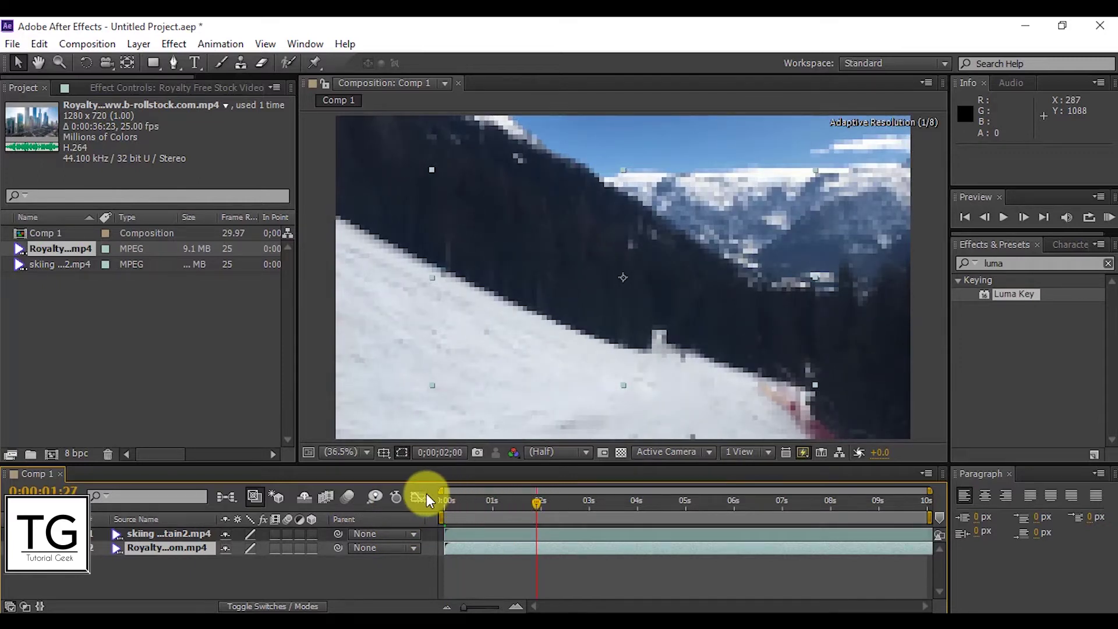
{"action": "key", "text": "Home"}
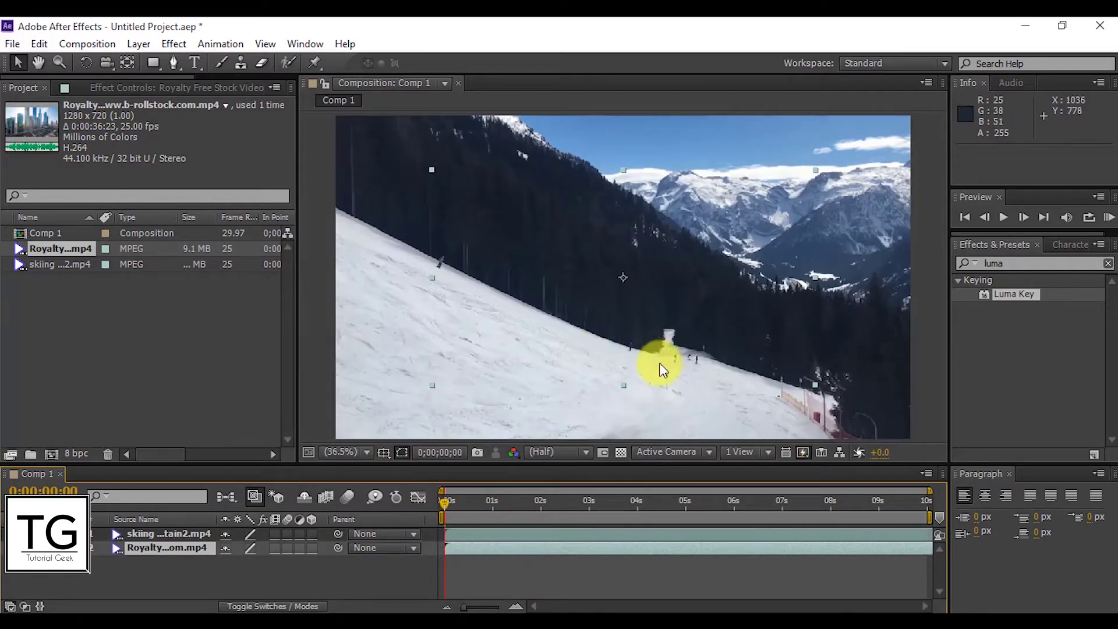
Hide the skiing layer and scale the city clip to about 150% to fill the frame.
{"action": "left_click", "coordinate": [15, 534]}
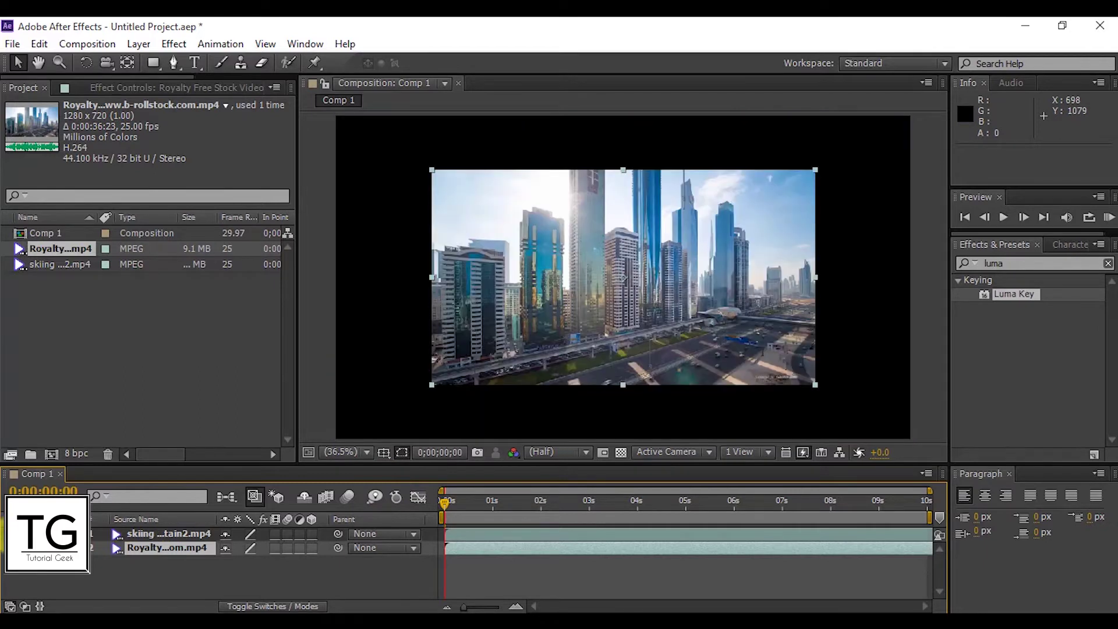
{"action": "left_click_drag", "start_coordinate": [432, 170], "coordinate": [334, 115]}
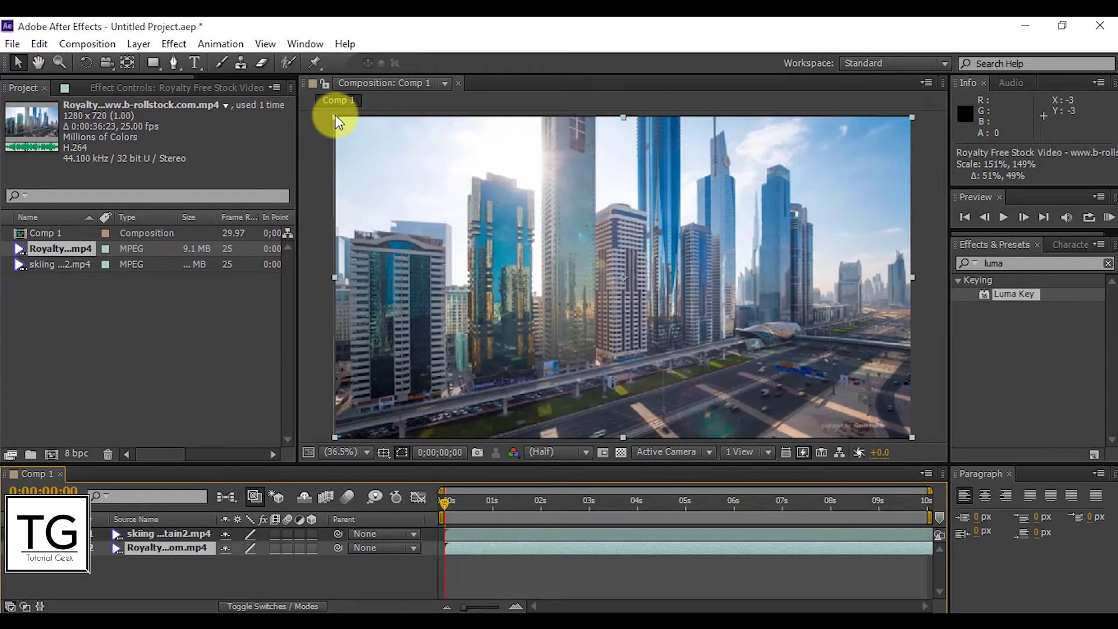
{"action": "left_click_drag", "start_coordinate": [335, 114], "coordinate": [336, 114]}
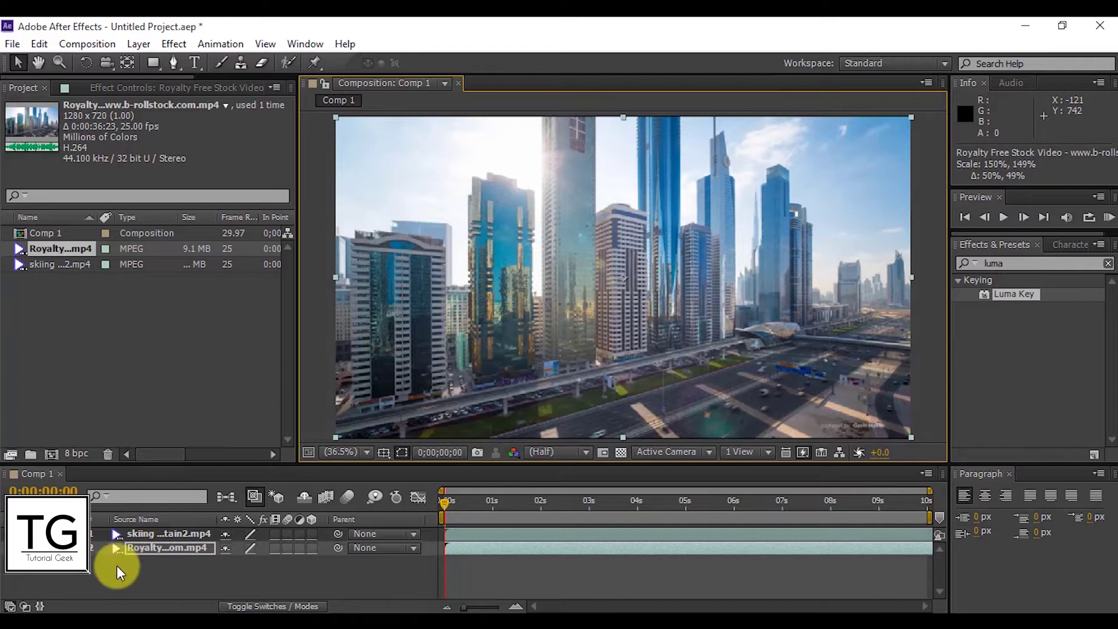
{"action": "left_click", "coordinate": [139, 534]}
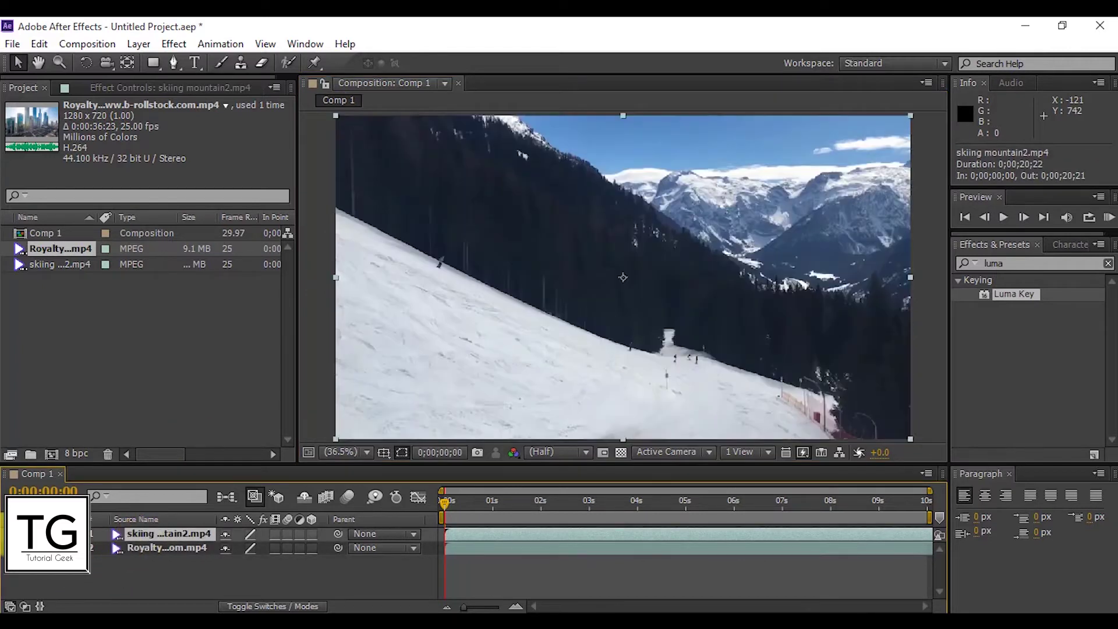
{"action": "left_click", "coordinate": [115, 593]}
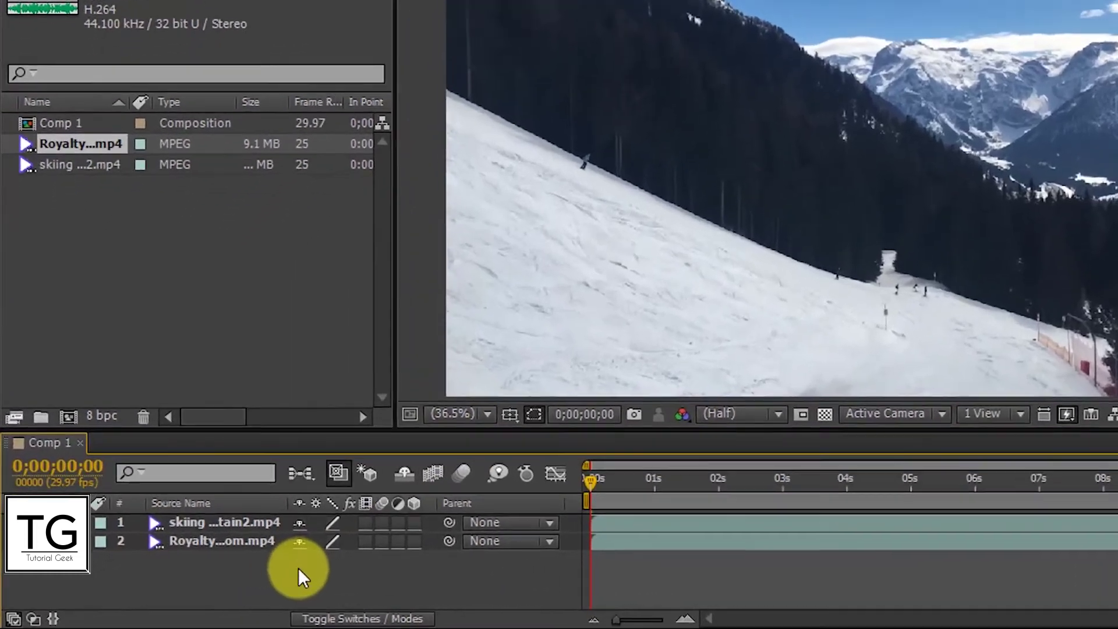
Add a black full-frame solid layer, Black Solid 1, to Comp 1.
{"action": "right_click", "coordinate": [224, 567]}
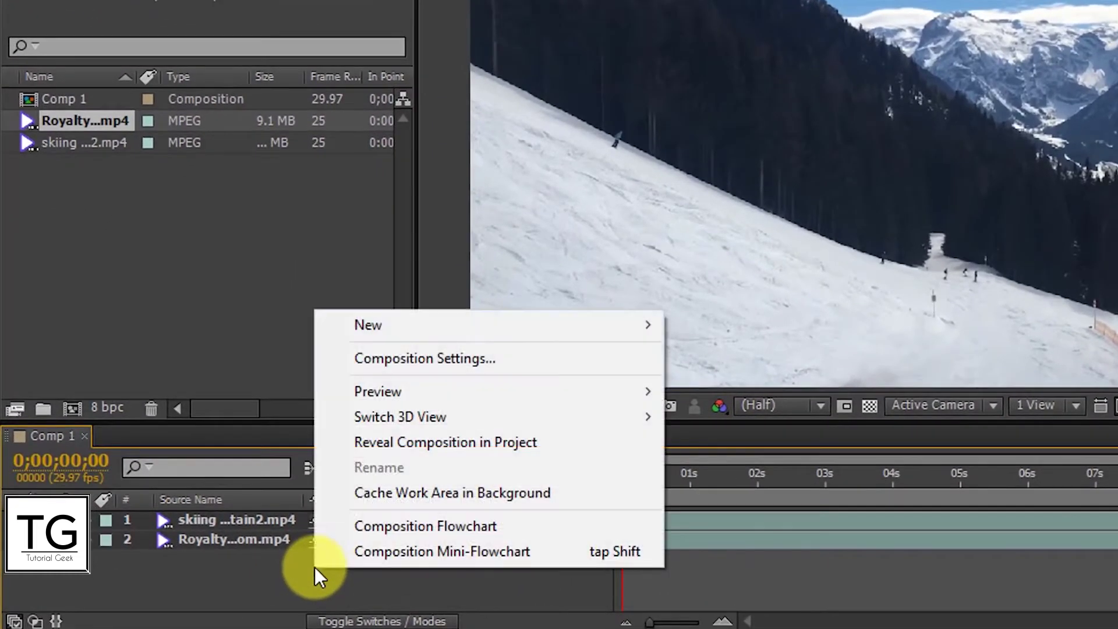
{"action": "mouse_move", "coordinate": [480, 324]}
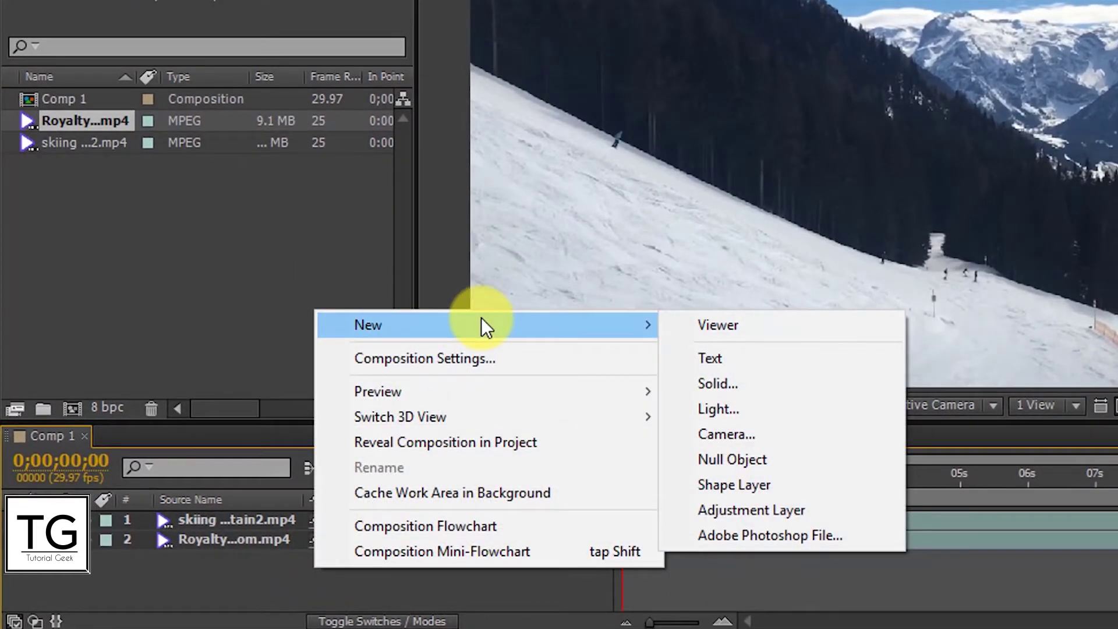
{"action": "left_click", "coordinate": [718, 382]}
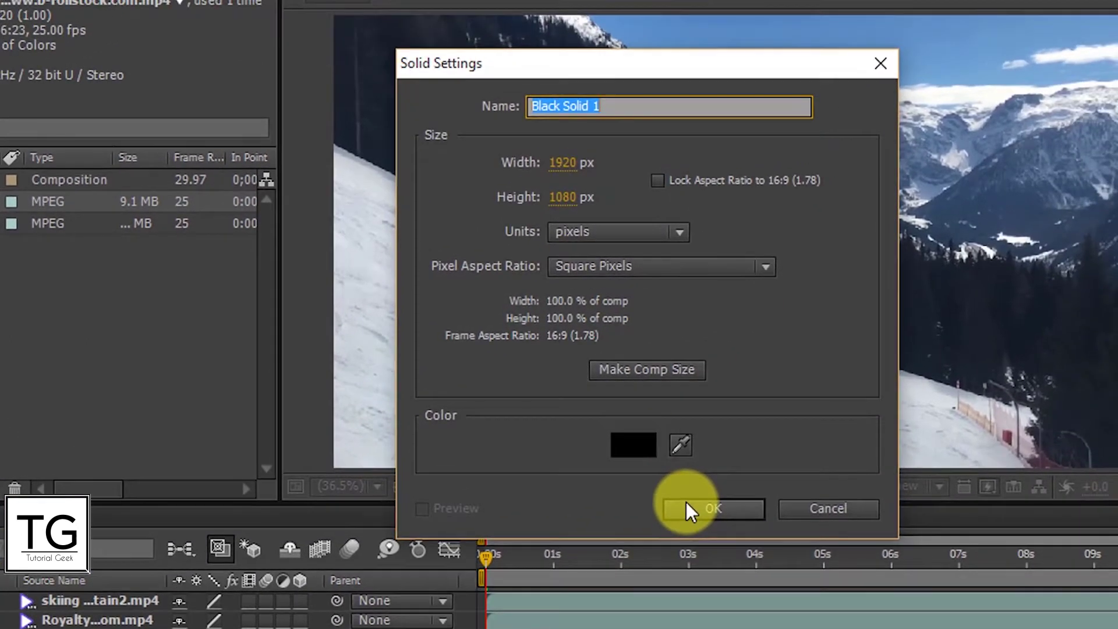
{"action": "left_click", "coordinate": [708, 499]}
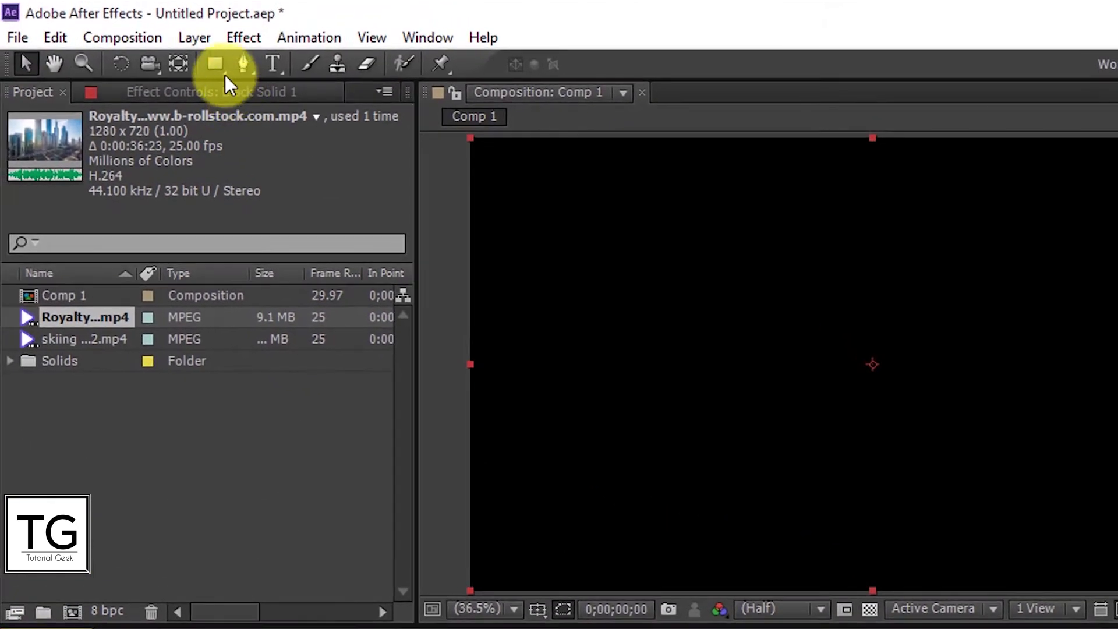
Draw a rectangle mask on the solid and nudge its top and bottom edges inward into bars.
{"action": "left_click", "coordinate": [214, 64]}
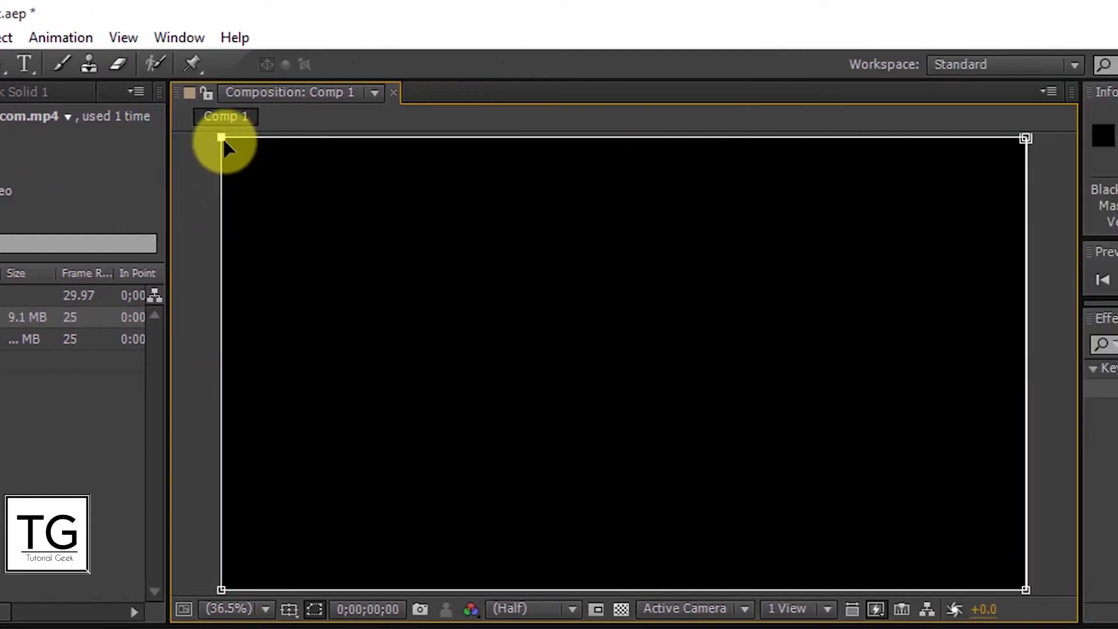
{"action": "key", "text": "shift"}
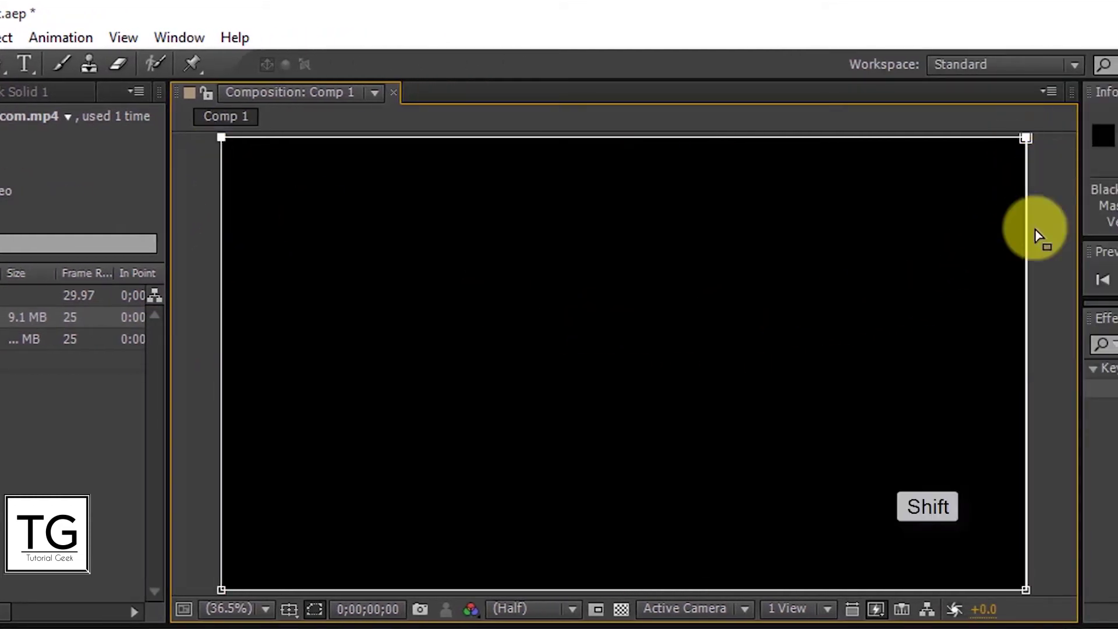
{"action": "key", "text": "shift+Down"}
{"action": "key", "text": "shift+Down"}
{"action": "key", "text": "shift+Down"}
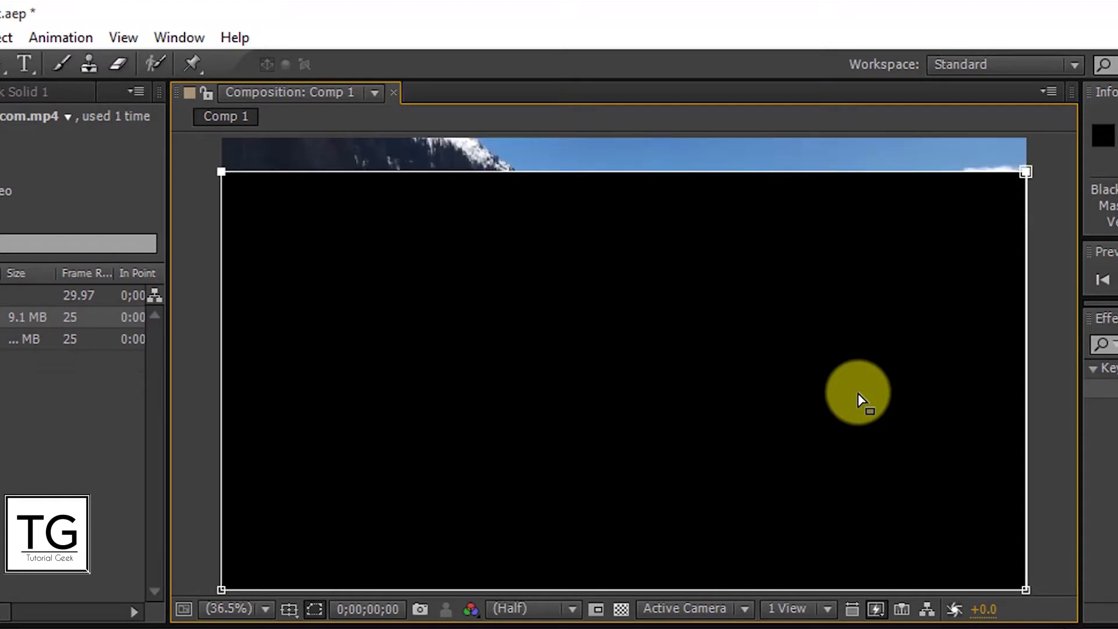
{"action": "left_click", "coordinate": [858, 399]}
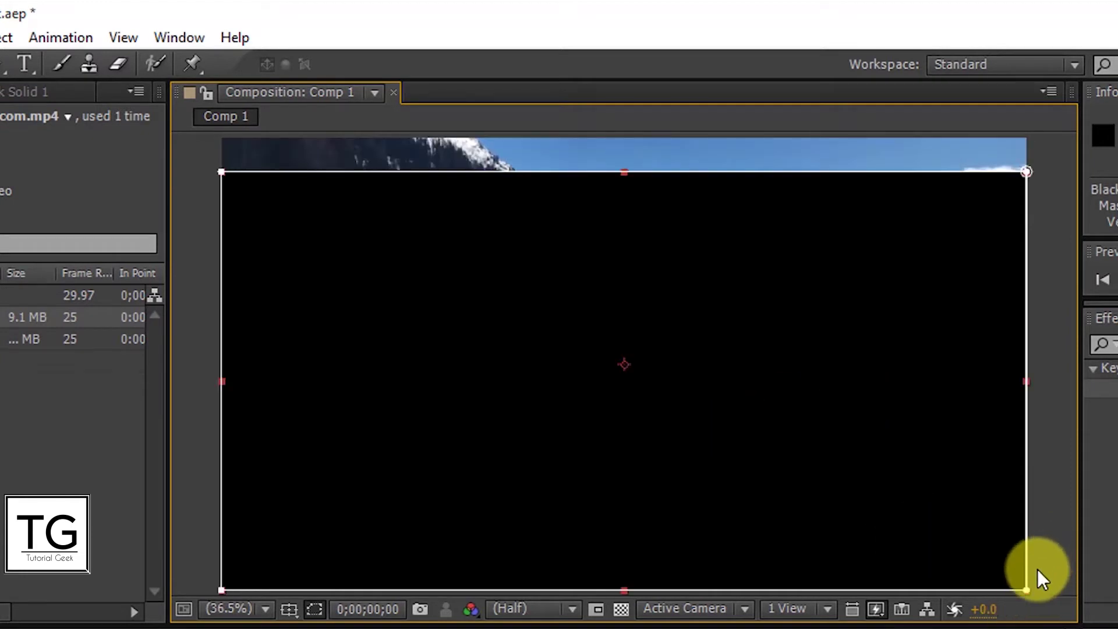
{"action": "left_click", "coordinate": [1027, 589]}
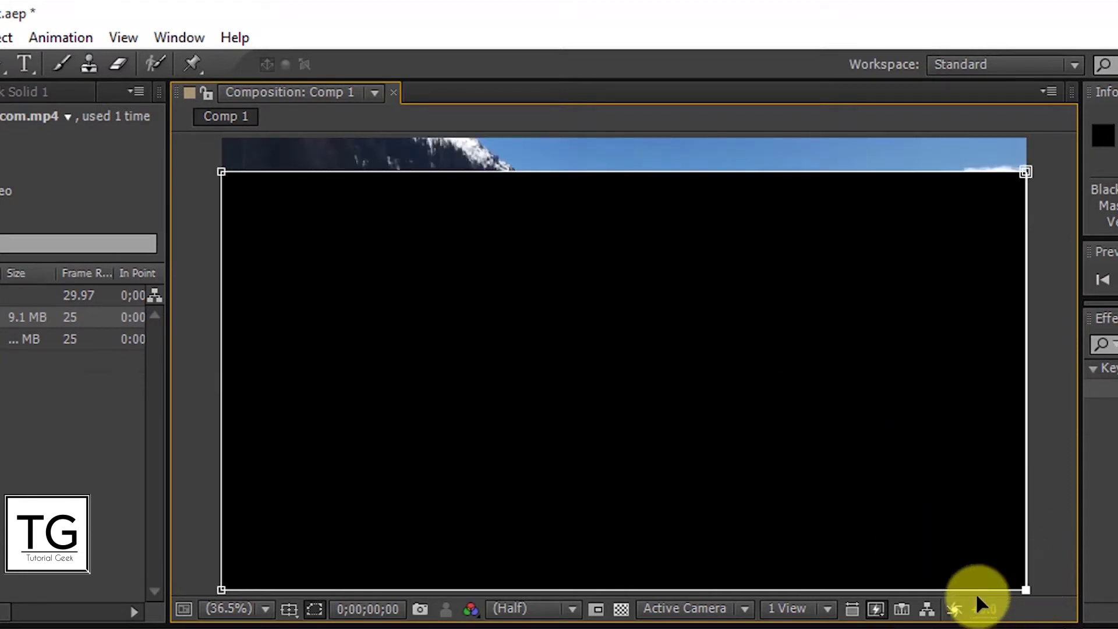
{"action": "left_click", "coordinate": [222, 590], "text": "shift"}
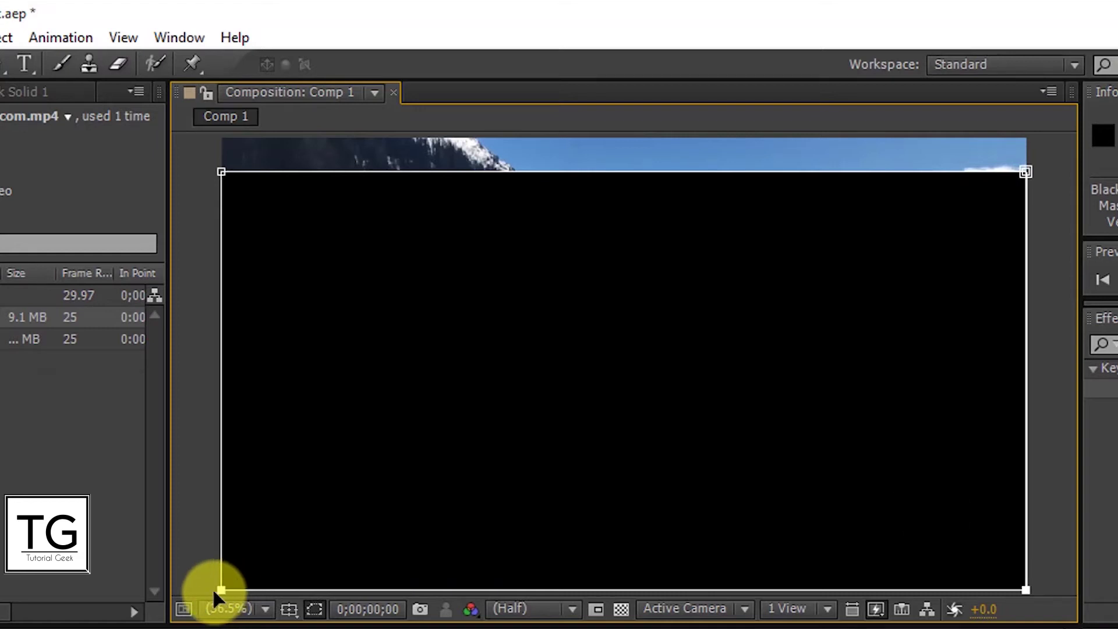
{"action": "key", "text": "shift+Up"}
{"action": "key", "text": "shift+Up"}
{"action": "key", "text": "shift+Up"}
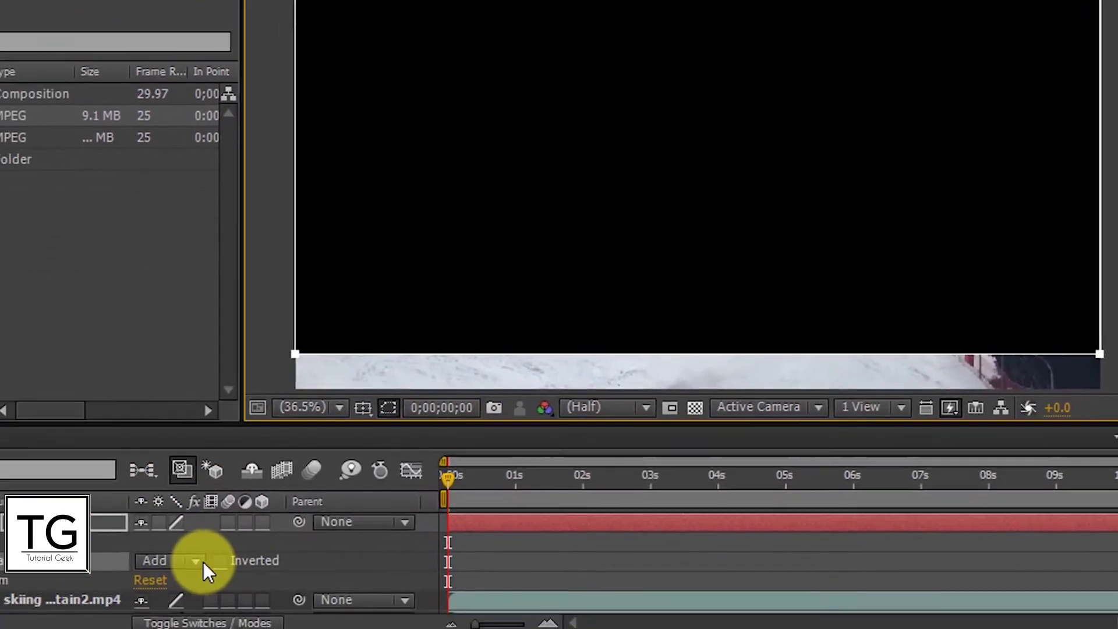
Collapse Black Solid 1's mask properties, deselect it, and pick Luma Key from the effect results.
{"action": "left_click", "coordinate": [219, 559]}
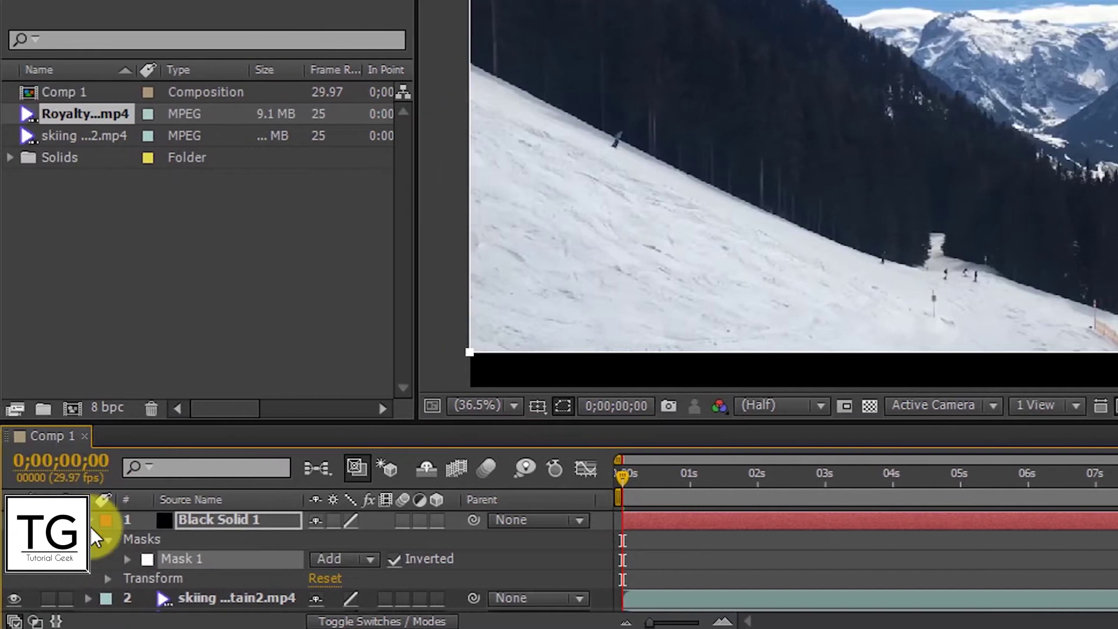
{"action": "left_click", "coordinate": [89, 524]}
{"action": "left_click", "coordinate": [149, 579]}
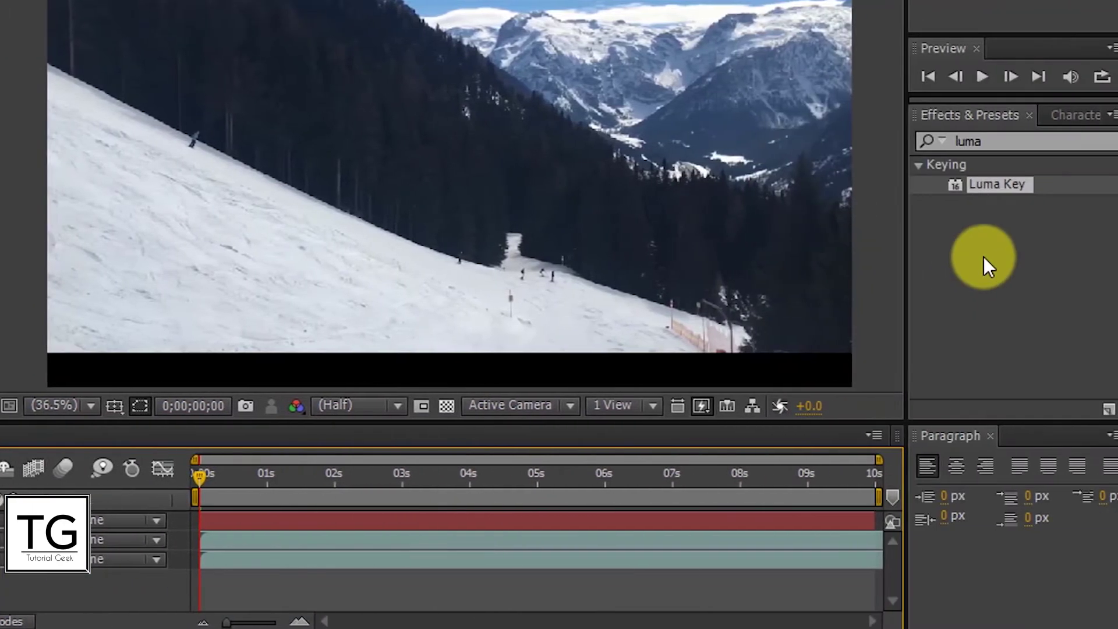
{"action": "left_click", "coordinate": [965, 192]}
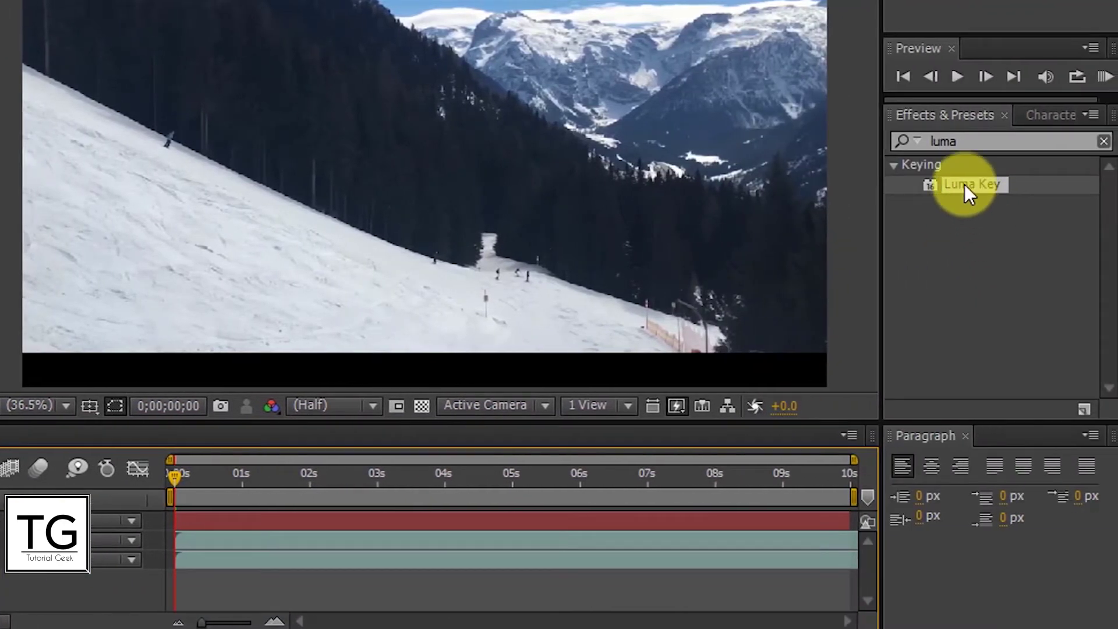
Apply Luma Key to the skiing mountain2.mp4 layer and move the playhead to about 1;22.
{"action": "left_click", "coordinate": [960, 141]}
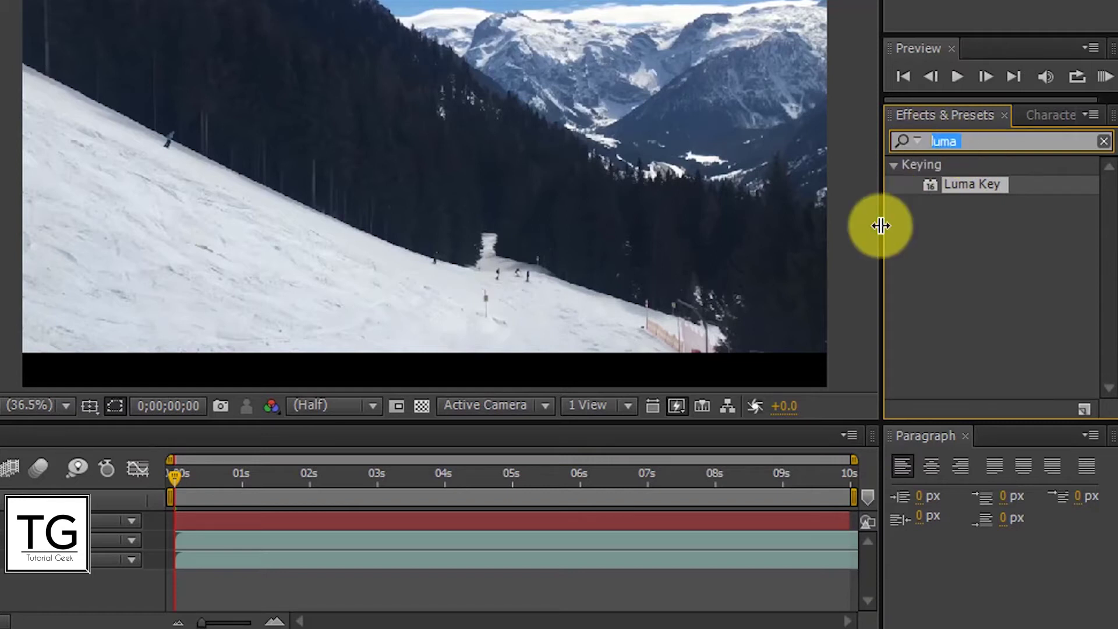
{"action": "key", "text": "BackSpace"}
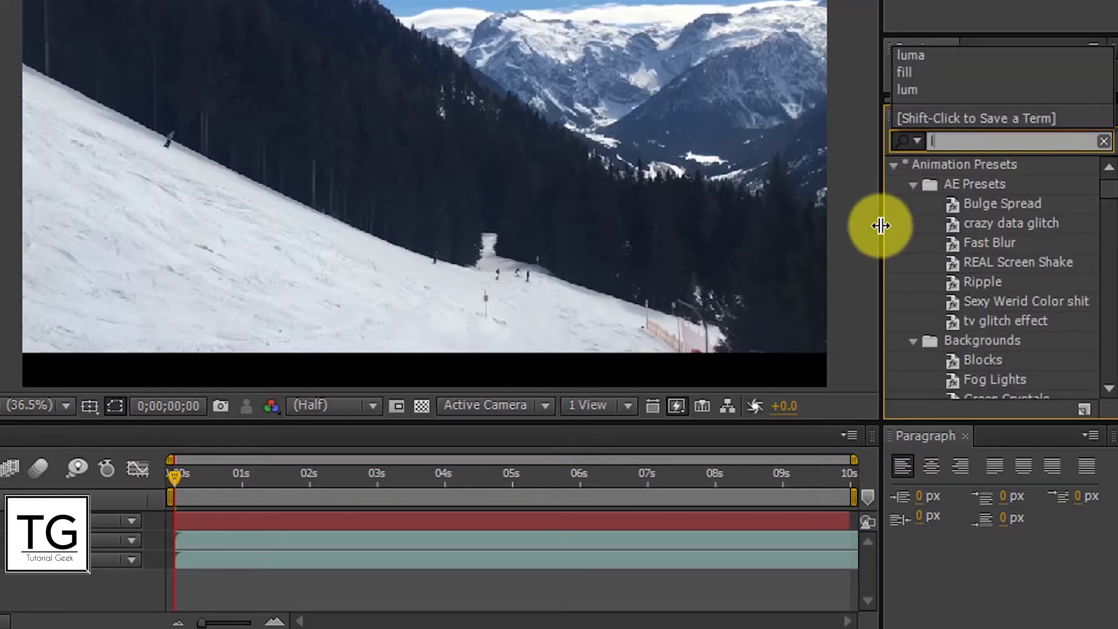
{"action": "type", "text": "um"}
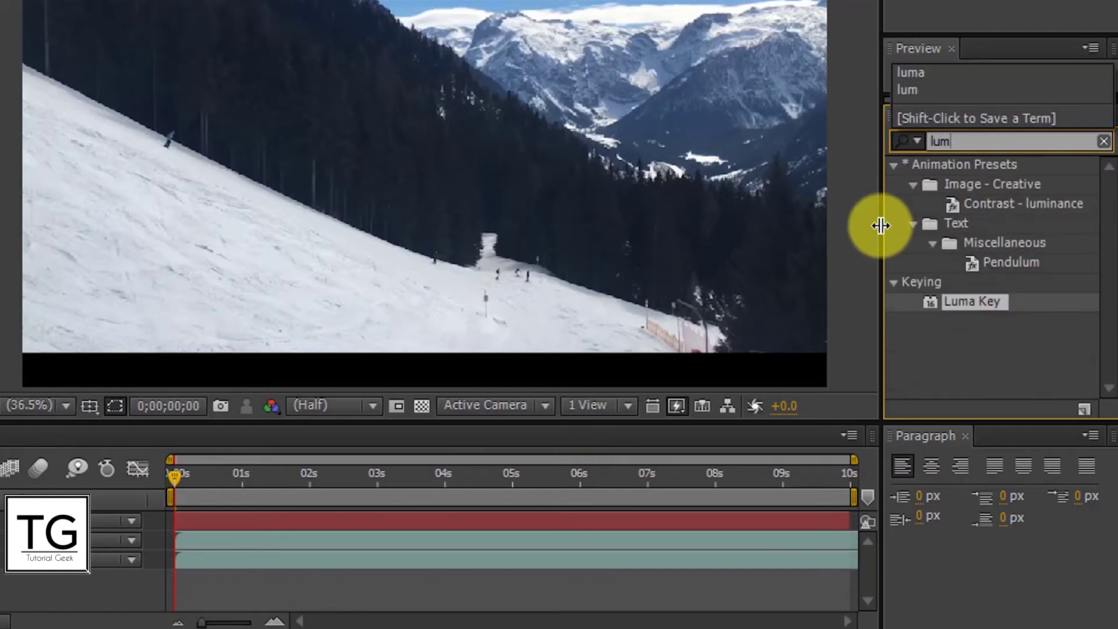
{"action": "type", "text": "a"}
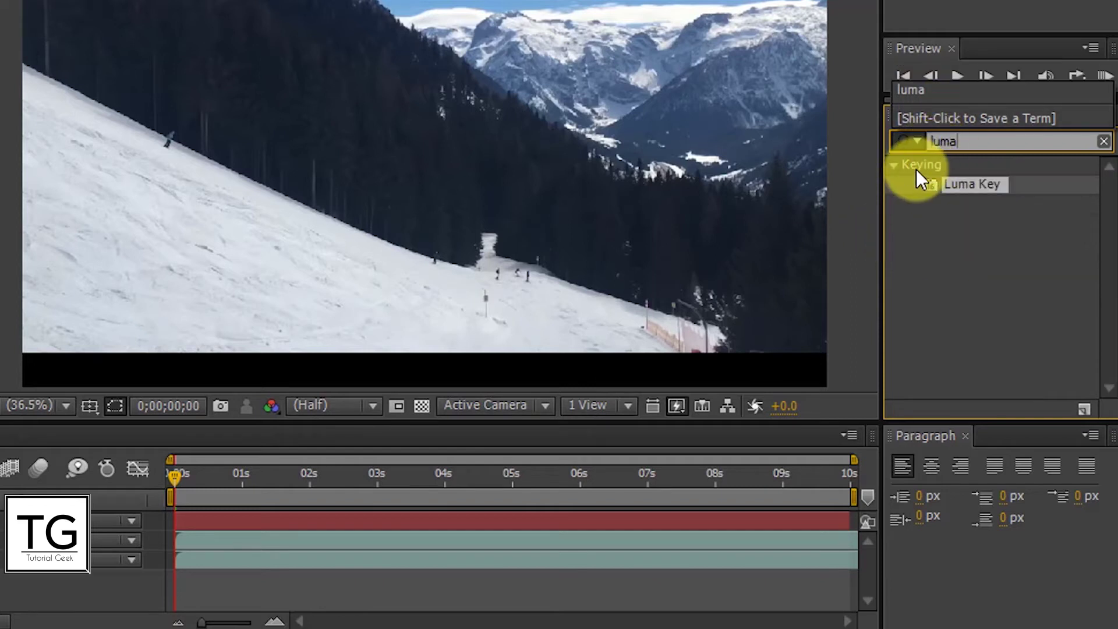
{"action": "left_click_drag", "start_coordinate": [955, 188], "coordinate": [1023, 484]}
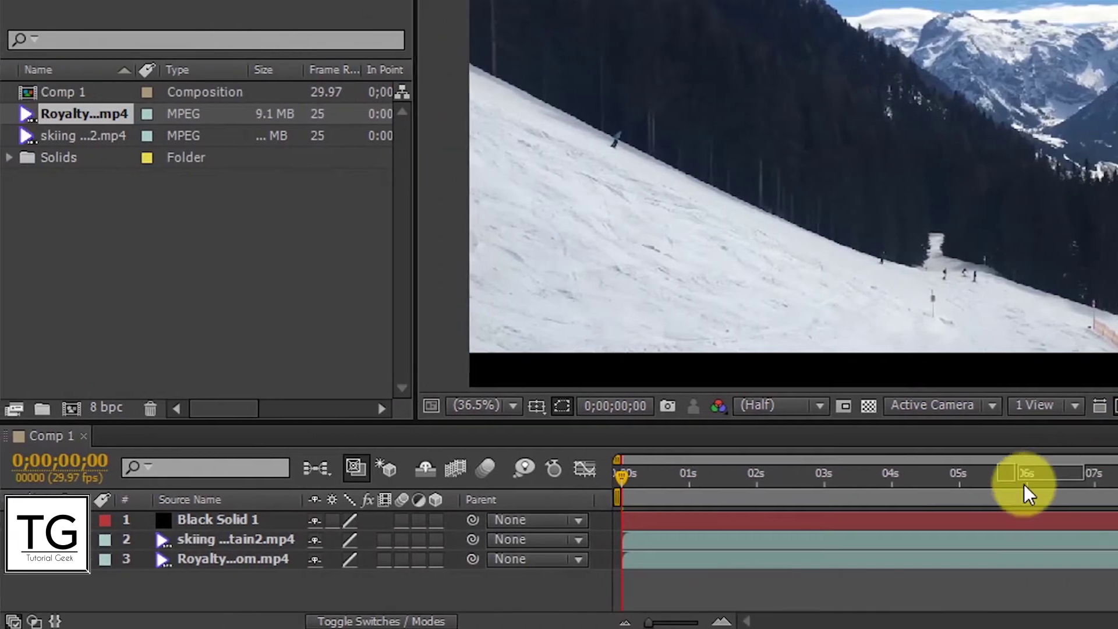
{"action": "left_click", "coordinate": [728, 541]}
{"action": "left_click", "coordinate": [737, 539]}
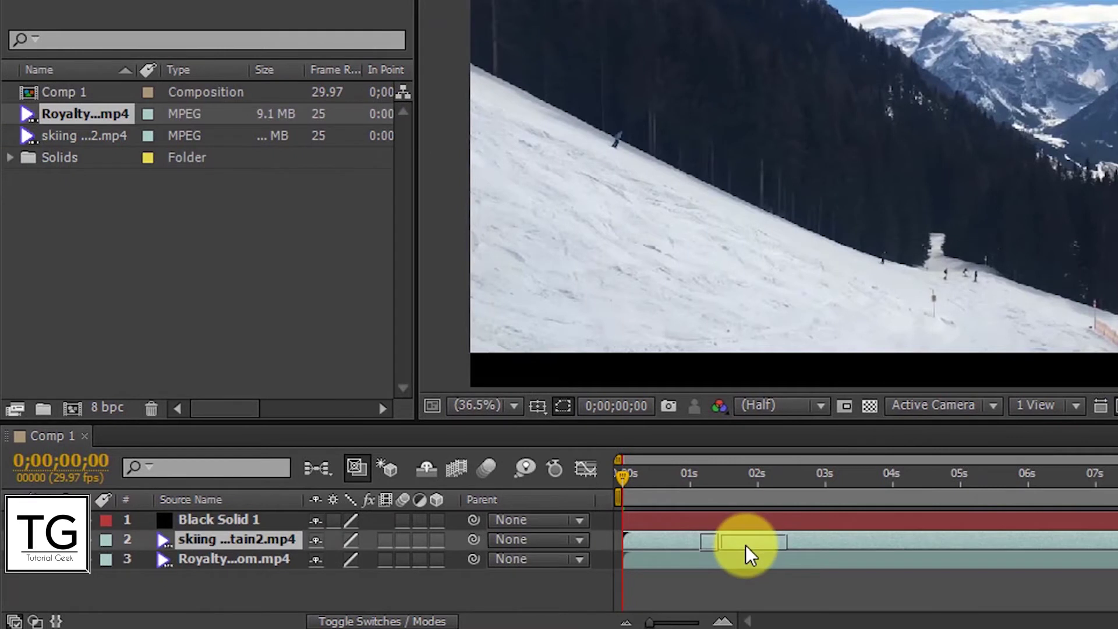
{"action": "left_click_drag", "start_coordinate": [745, 545], "coordinate": [745, 545]}
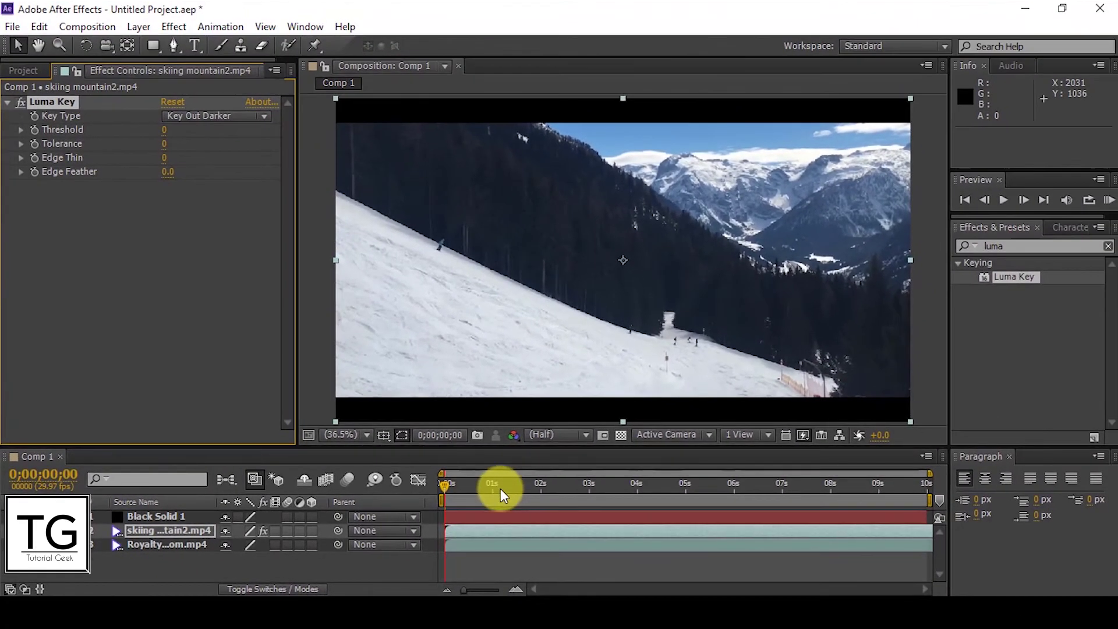
{"action": "left_click_drag", "start_coordinate": [508, 494], "coordinate": [526, 492]}
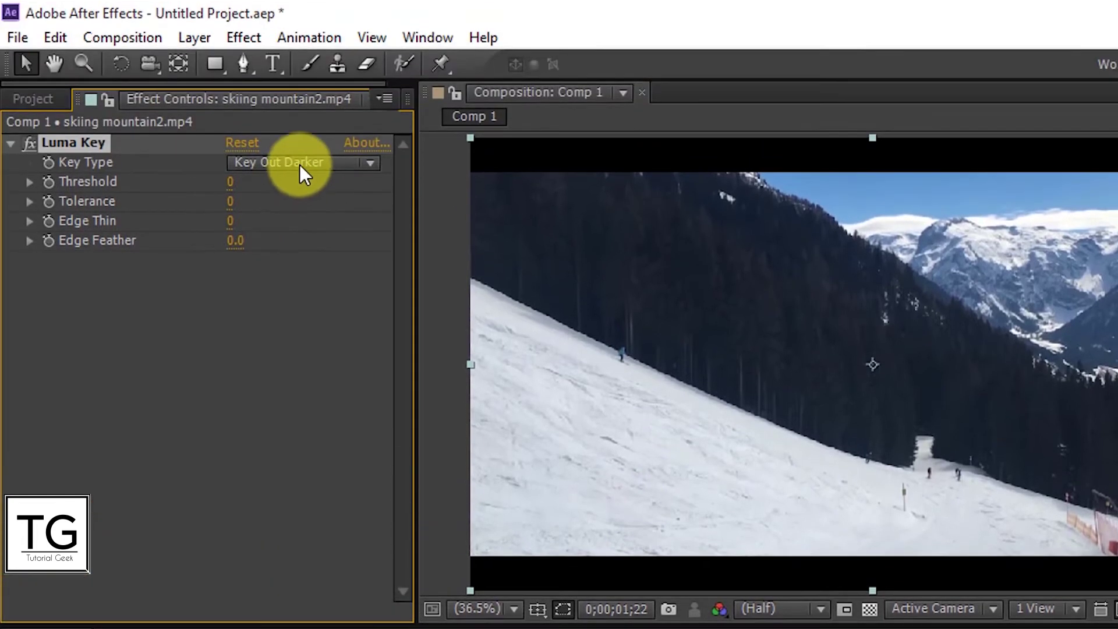
{"action": "left_click", "coordinate": [300, 163]}
Set Luma Key's Key Type to Key Out Brighter and preview frames up to about 3 seconds.
{"action": "left_click", "coordinate": [297, 189]}
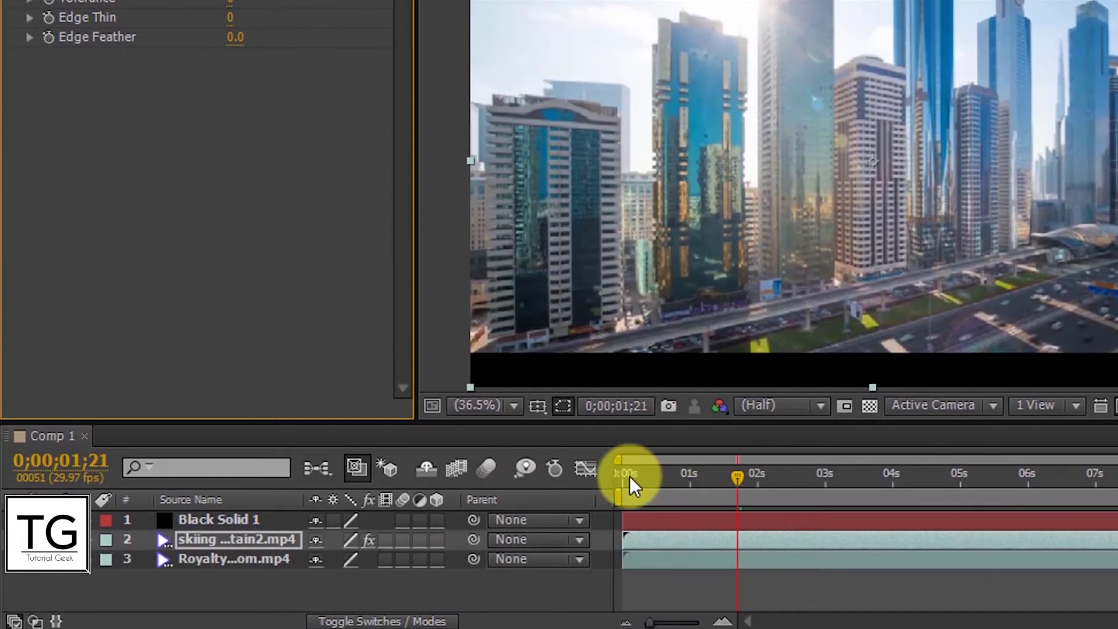
{"action": "left_click_drag", "start_coordinate": [629, 475], "coordinate": [730, 485]}
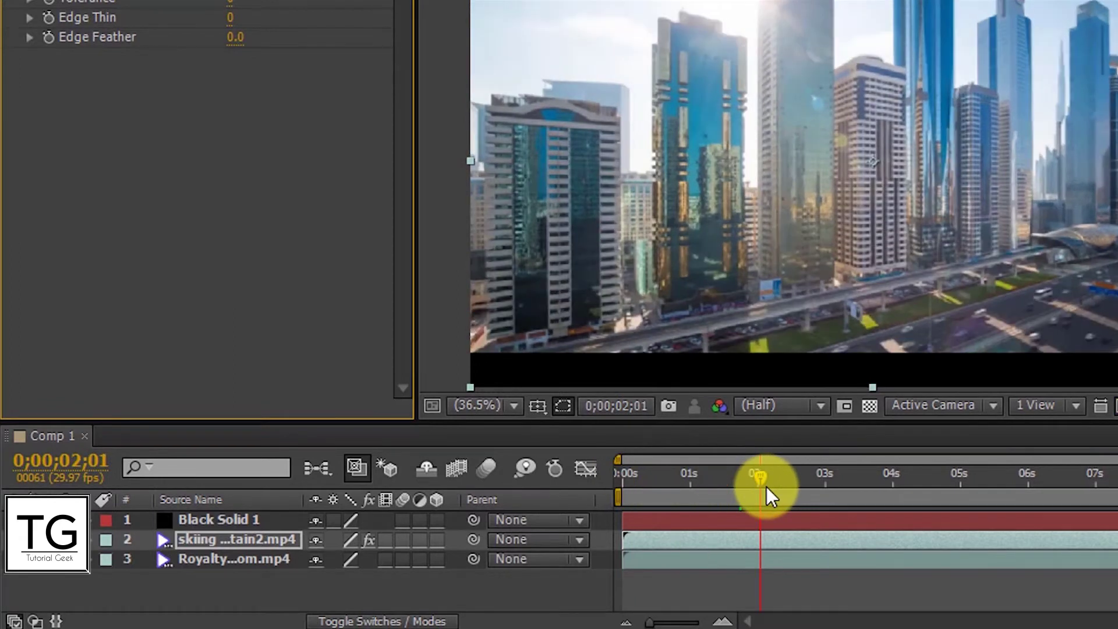
{"action": "mouse_move", "coordinate": [766, 487]}
{"action": "left_mouse_down"}
{"action": "mouse_move", "coordinate": [813, 488]}
{"action": "mouse_move", "coordinate": [757, 481]}
{"action": "left_mouse_up"}
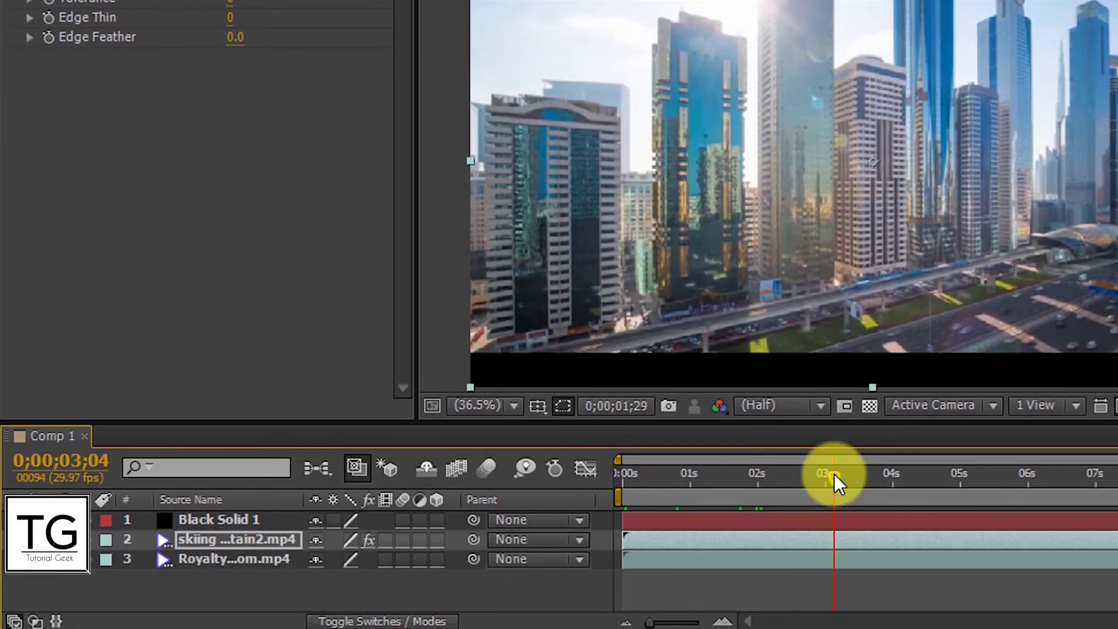
{"action": "mouse_move", "coordinate": [834, 474]}
{"action": "left_mouse_down"}
{"action": "mouse_move", "coordinate": [757, 476]}
{"action": "mouse_move", "coordinate": [775, 480]}
{"action": "left_mouse_up"}
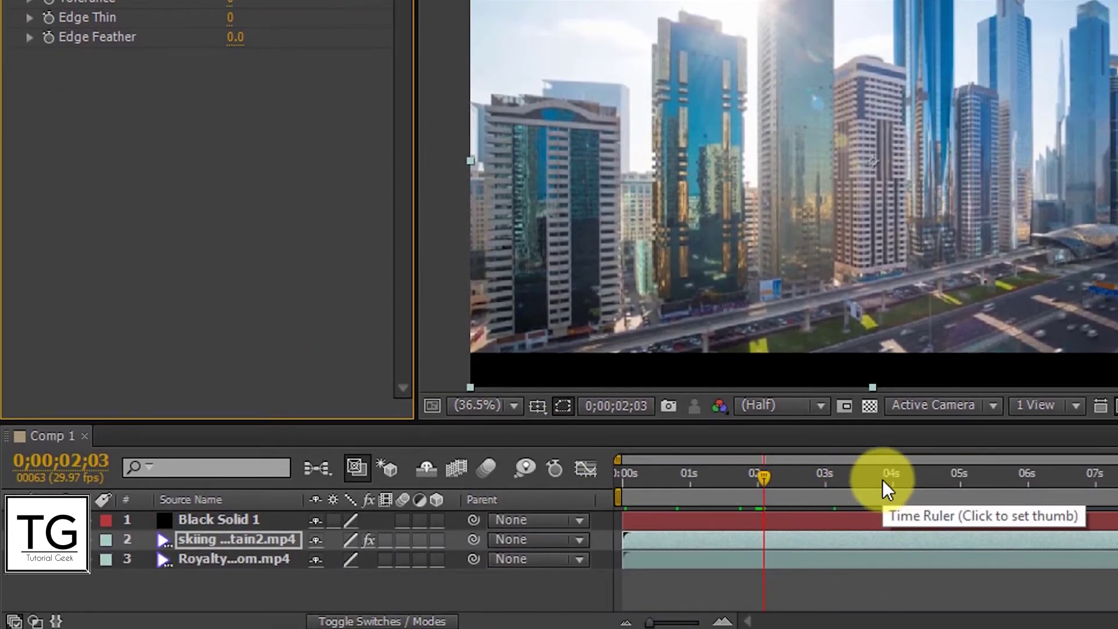
Keyframe the Luma Key Threshold to 255 at 3;23, then preview the blend around 1;28.
{"action": "left_click", "coordinate": [888, 479]}
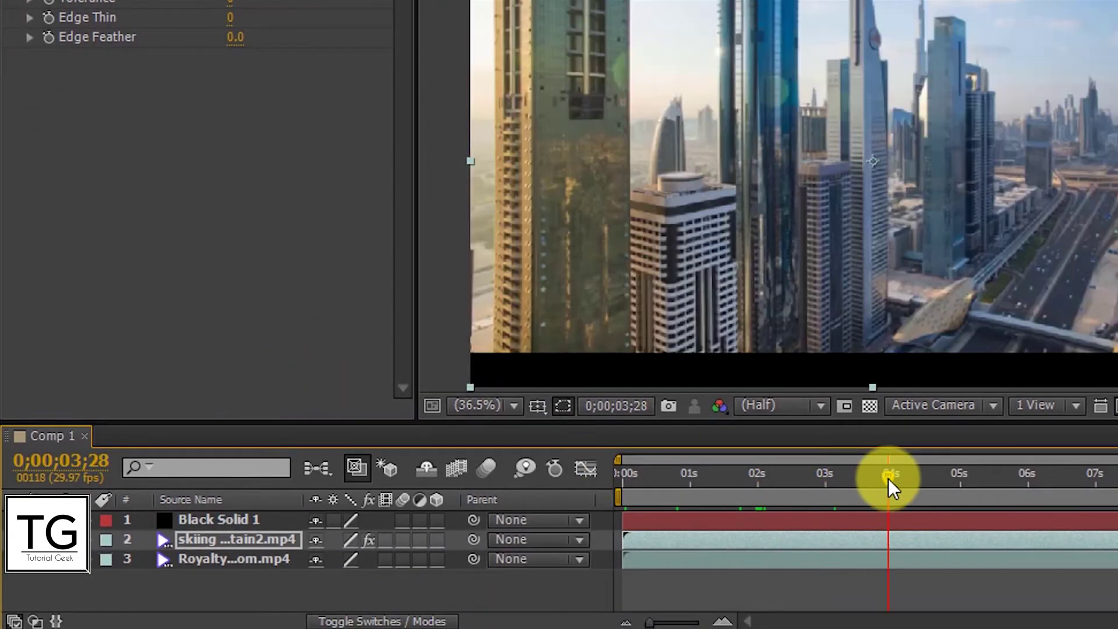
{"action": "left_click_drag", "start_coordinate": [891, 478], "coordinate": [896, 478]}
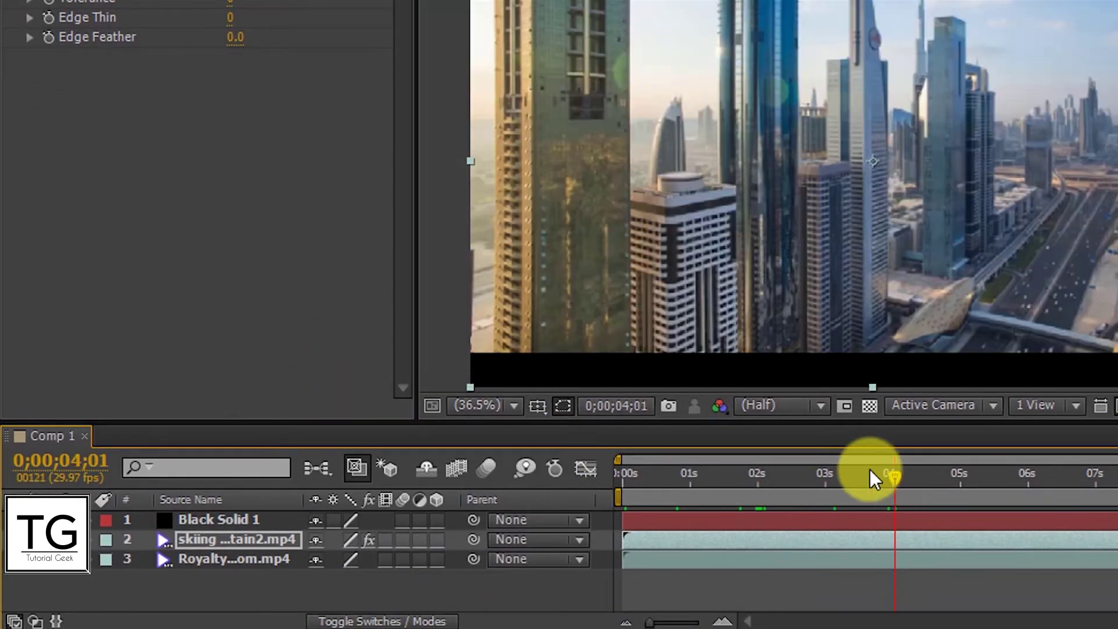
{"action": "left_click", "coordinate": [871, 477]}
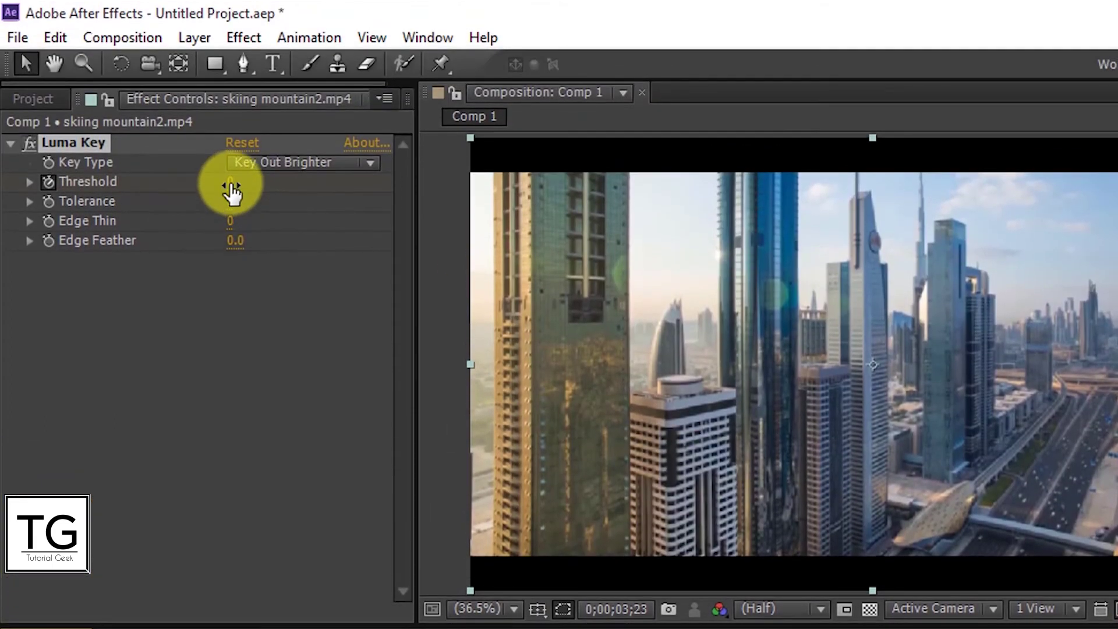
{"action": "left_click_drag", "start_coordinate": [233, 186], "coordinate": [623, 169]}
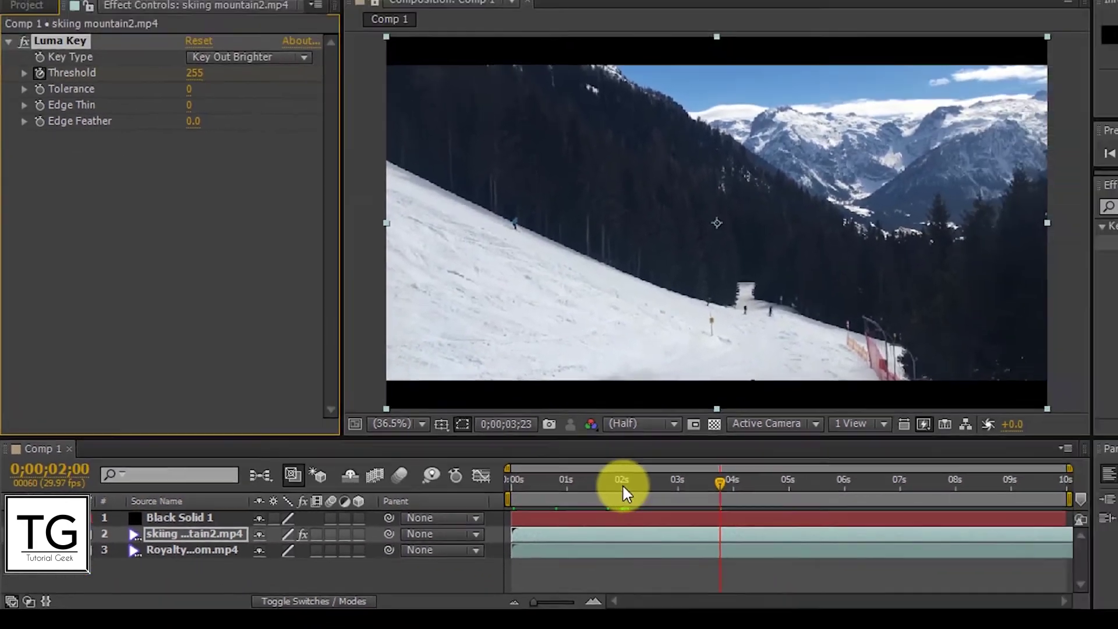
{"action": "left_click", "coordinate": [539, 487]}
{"action": "mouse_move", "coordinate": [539, 490]}
{"action": "left_mouse_down"}
{"action": "mouse_move", "coordinate": [621, 491]}
{"action": "mouse_move", "coordinate": [573, 491]}
{"action": "left_mouse_up"}
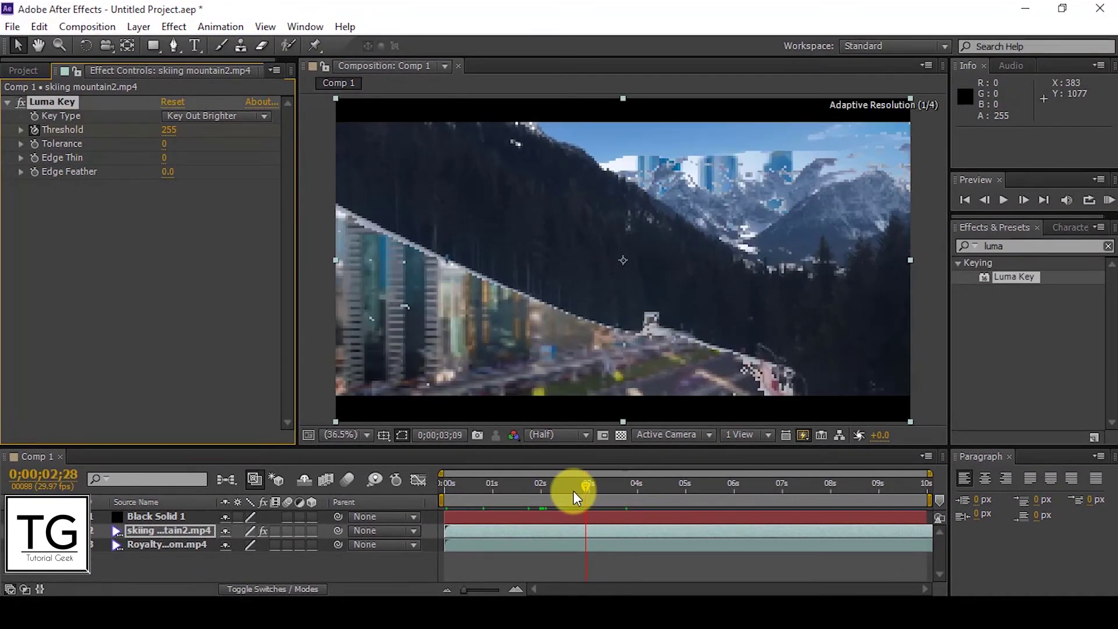
{"action": "left_click", "coordinate": [539, 485]}
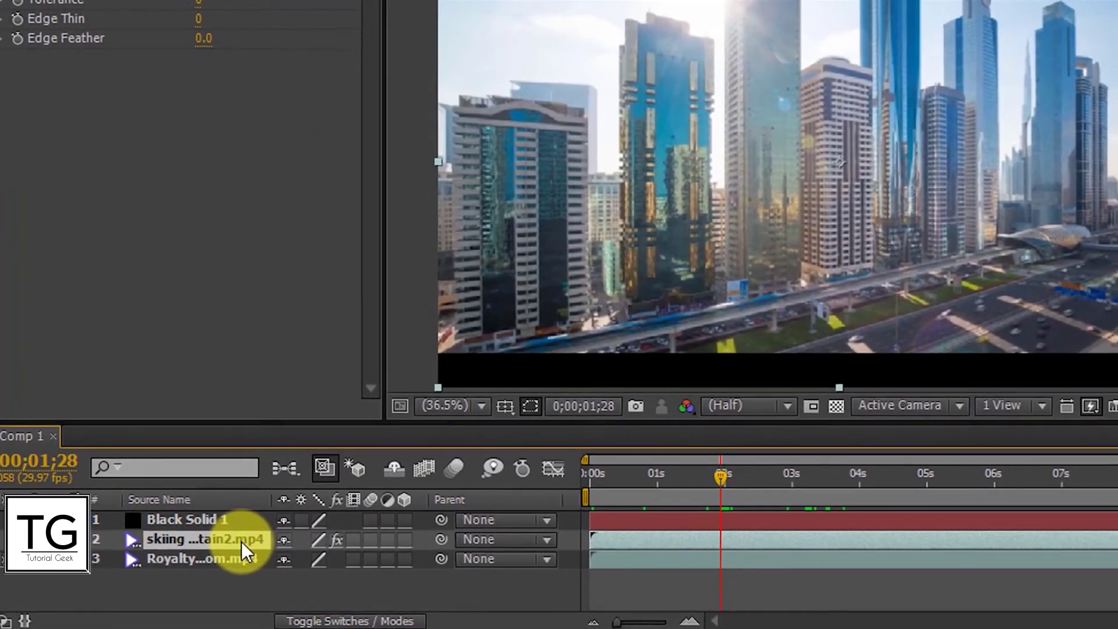
Apply Easy Ease to both Threshold keyframes, check the transition, and return to 1;00.
{"action": "key", "text": "u"}
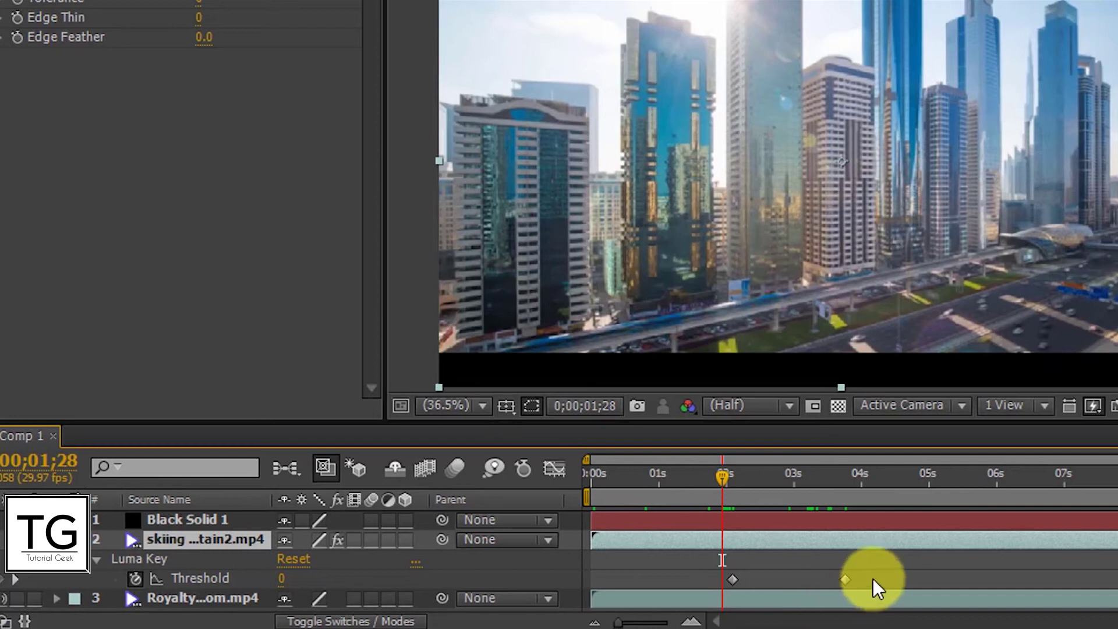
{"action": "left_click_drag", "start_coordinate": [872, 578], "coordinate": [720, 575]}
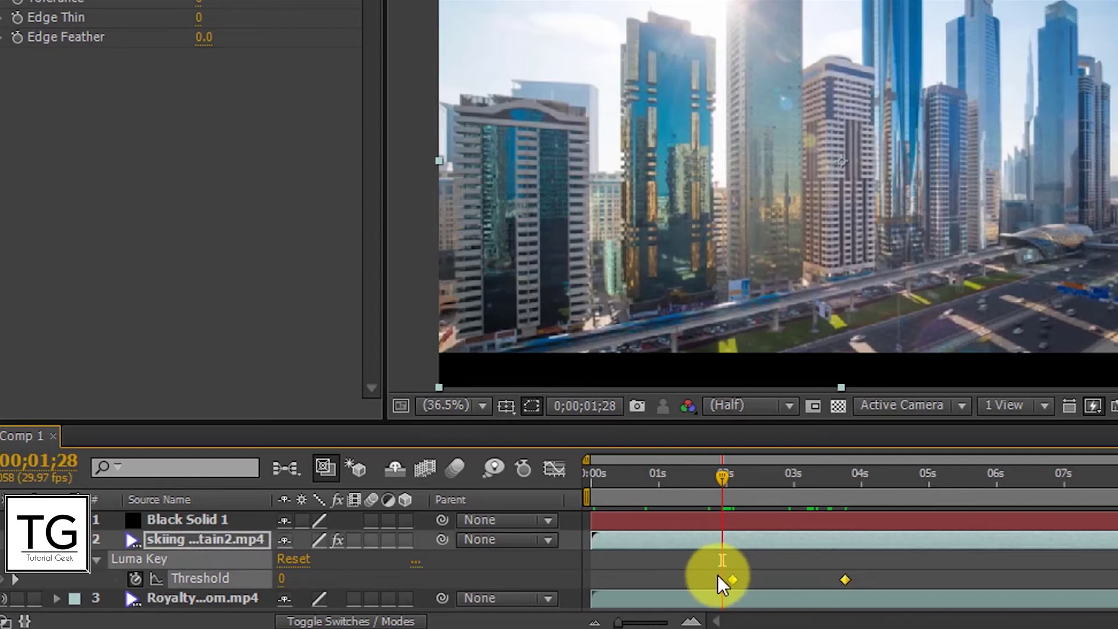
{"action": "key", "text": "F9"}
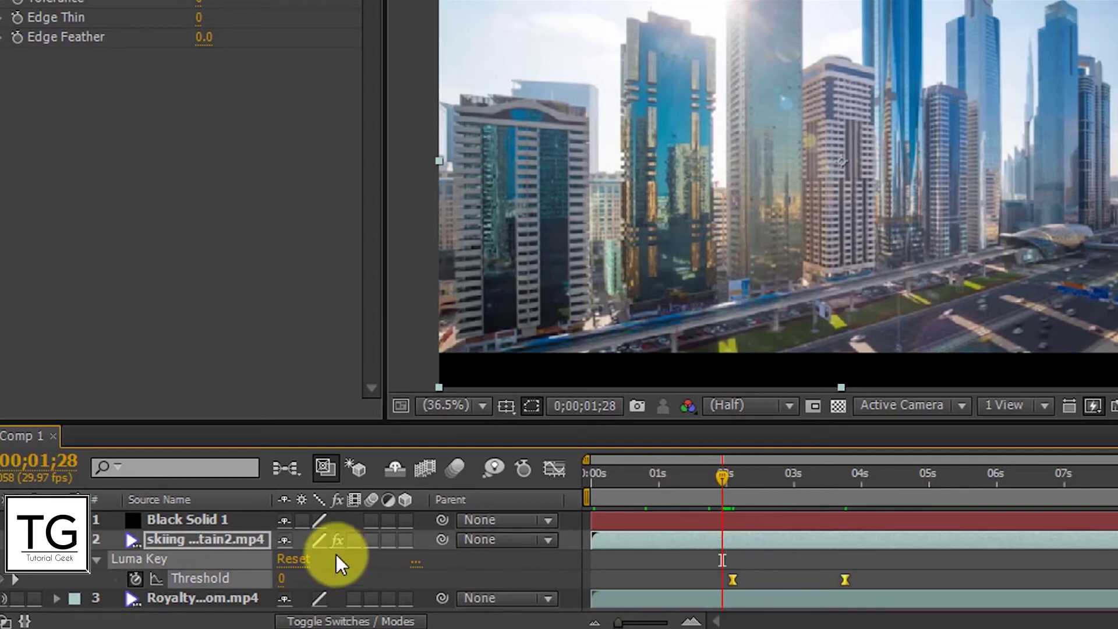
{"action": "left_click_drag", "start_coordinate": [719, 475], "coordinate": [790, 480]}
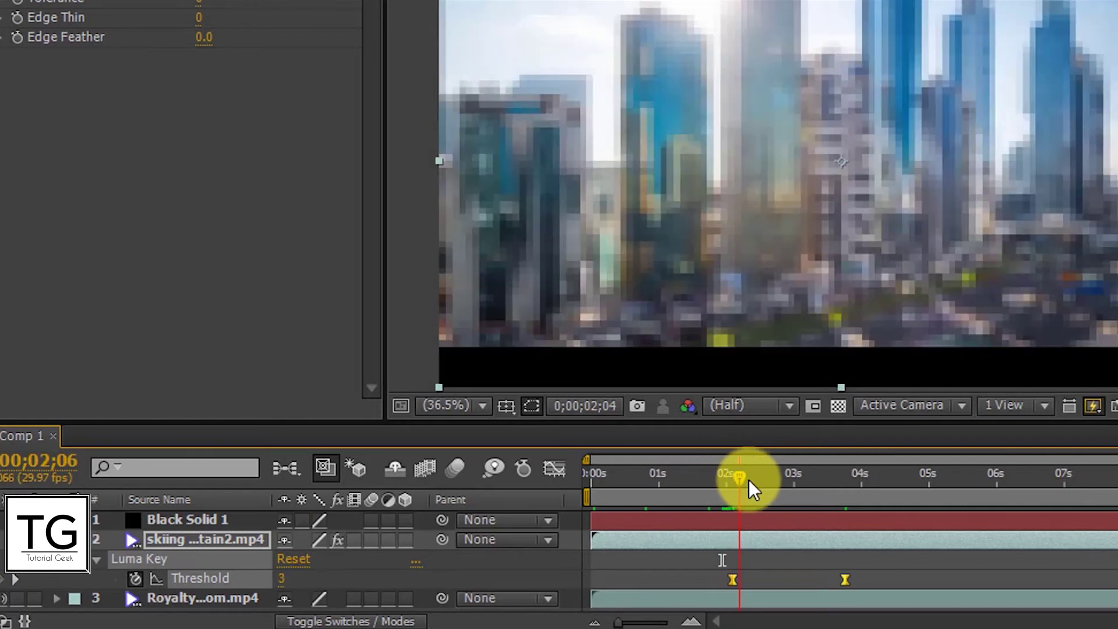
{"action": "mouse_move", "coordinate": [828, 491]}
{"action": "left_mouse_down"}
{"action": "mouse_move", "coordinate": [844, 489]}
{"action": "mouse_move", "coordinate": [684, 495]}
{"action": "left_mouse_up"}
{"action": "left_click", "coordinate": [656, 488]}
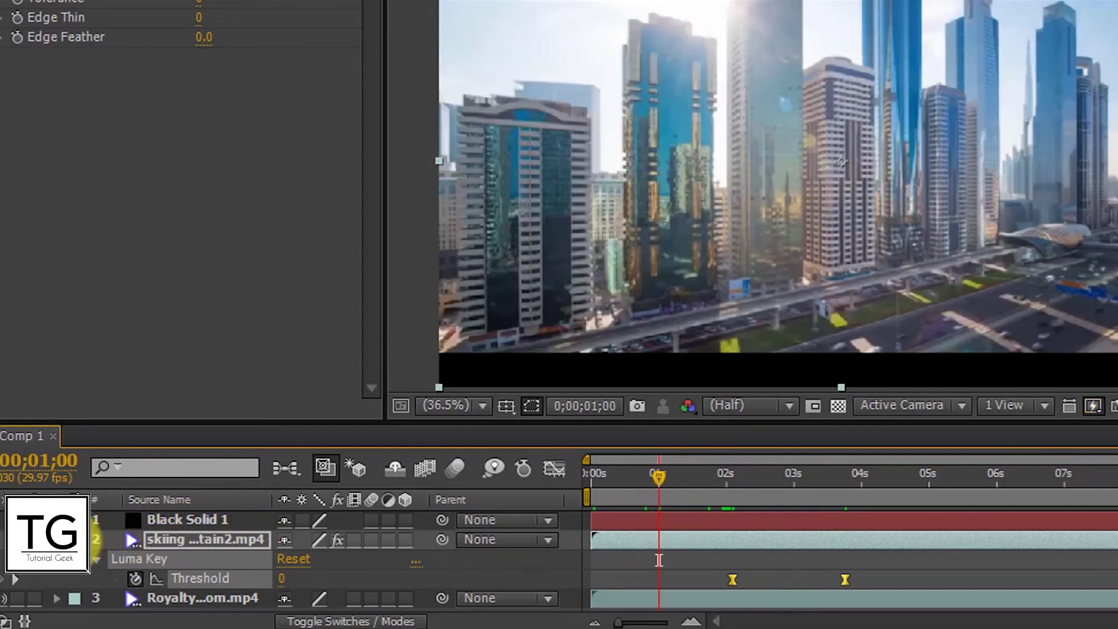
{"action": "left_click", "coordinate": [56, 539]}
{"action": "left_click", "coordinate": [104, 577]}
Create an adjustment layer, move it under Black Solid 1, and apply the Curves effect to it.
{"action": "right_click", "coordinate": [106, 577]}
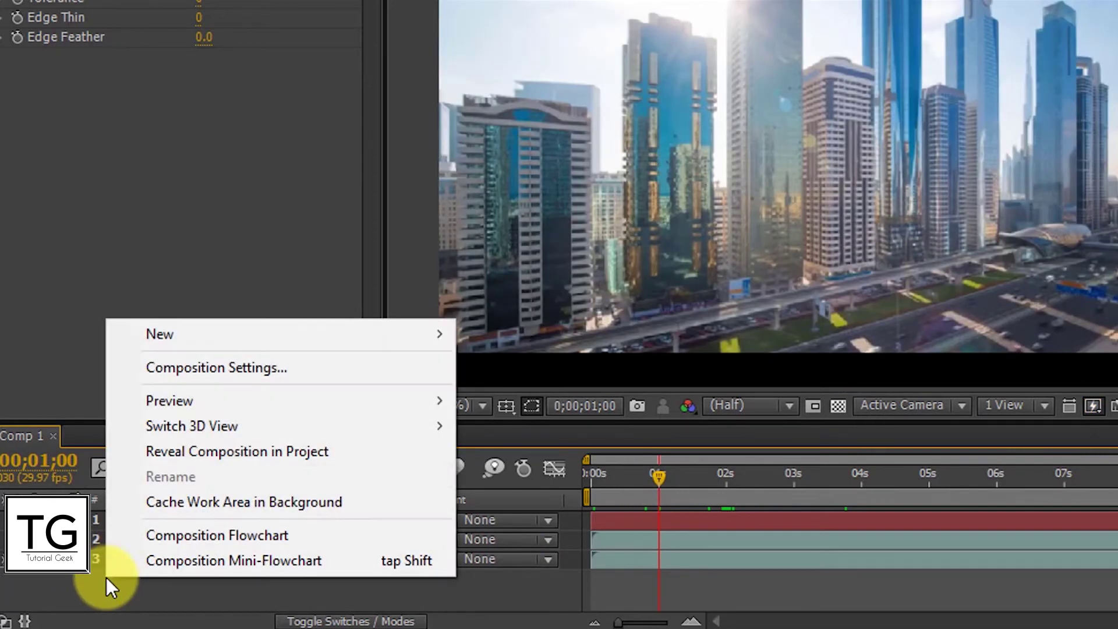
{"action": "mouse_move", "coordinate": [160, 334]}
{"action": "left_click", "coordinate": [586, 520]}
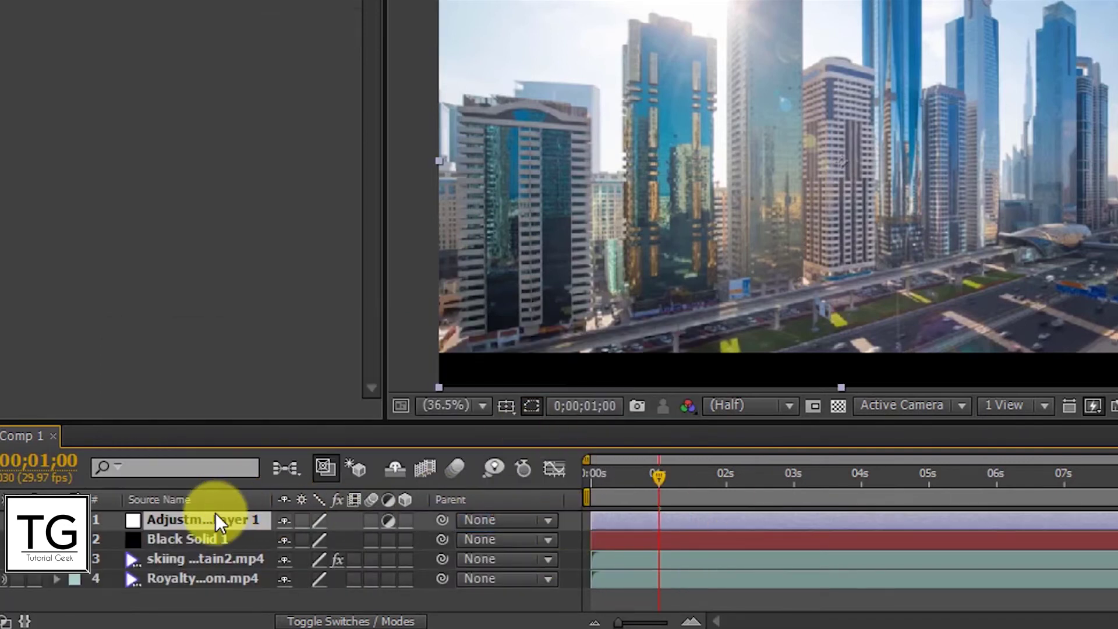
{"action": "left_click_drag", "start_coordinate": [215, 532], "coordinate": [214, 546]}
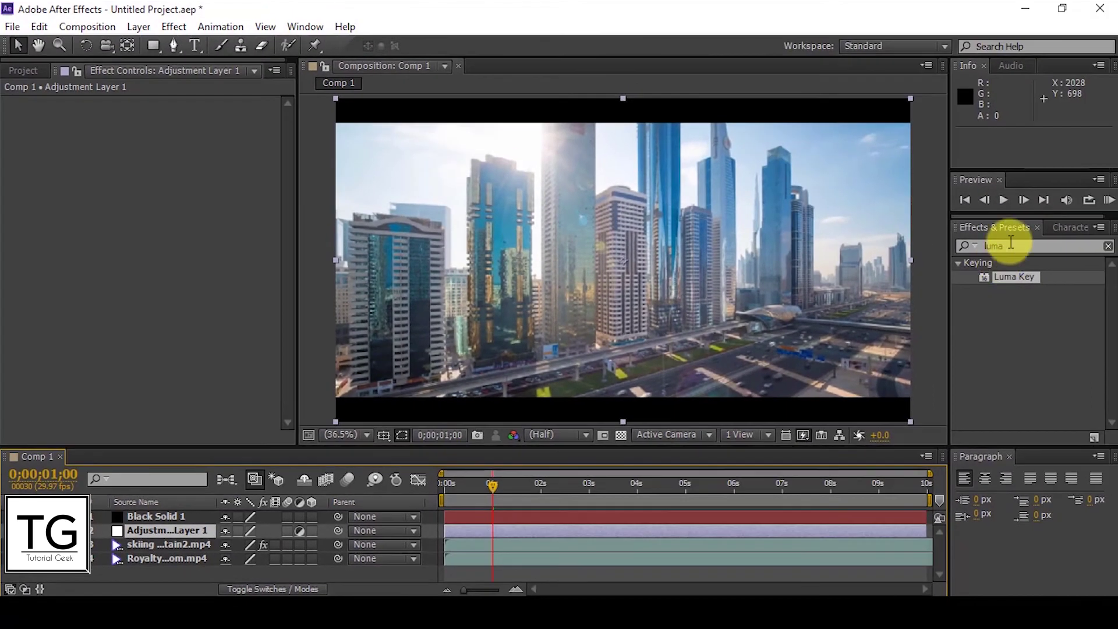
{"action": "double_click", "coordinate": [1079, 222]}
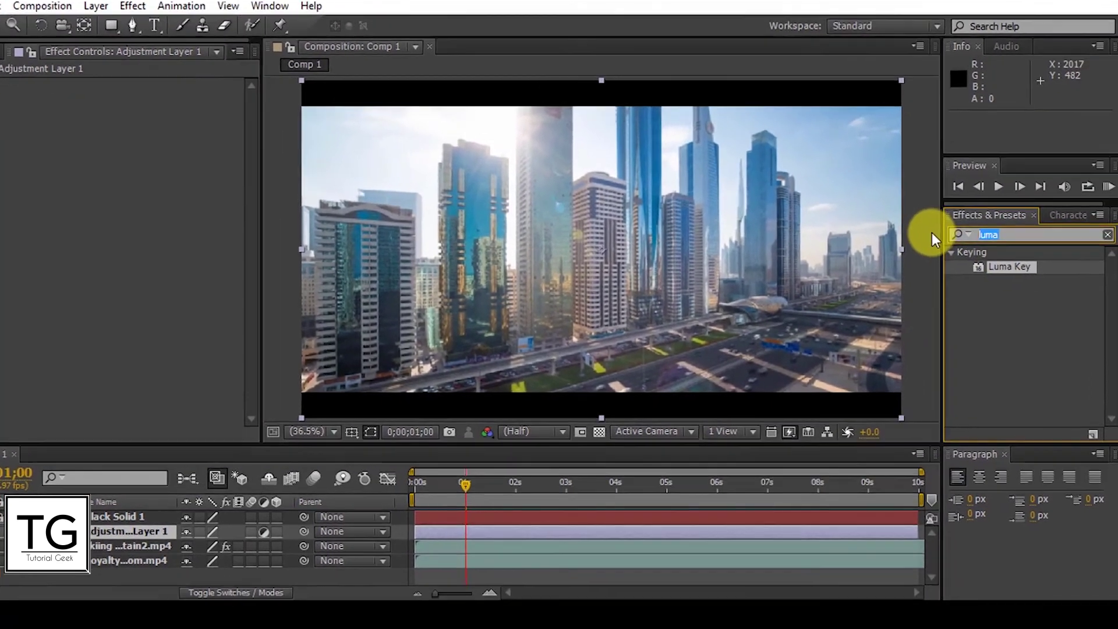
{"action": "type", "text": "cur"}
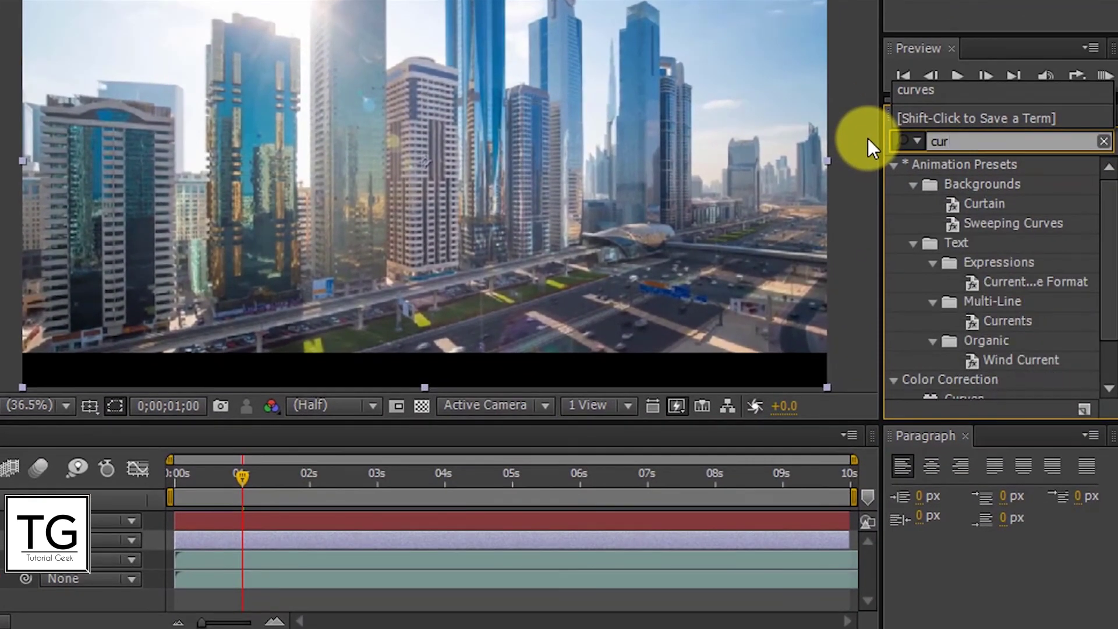
{"action": "type", "text": "ves"}
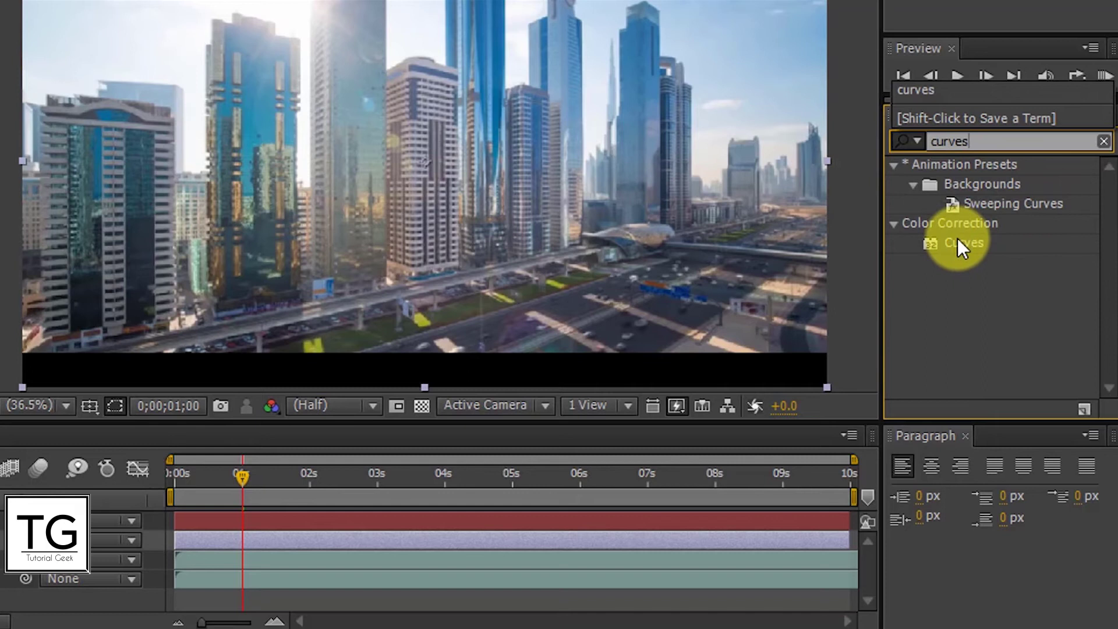
{"action": "left_click_drag", "start_coordinate": [957, 238], "coordinate": [302, 371]}
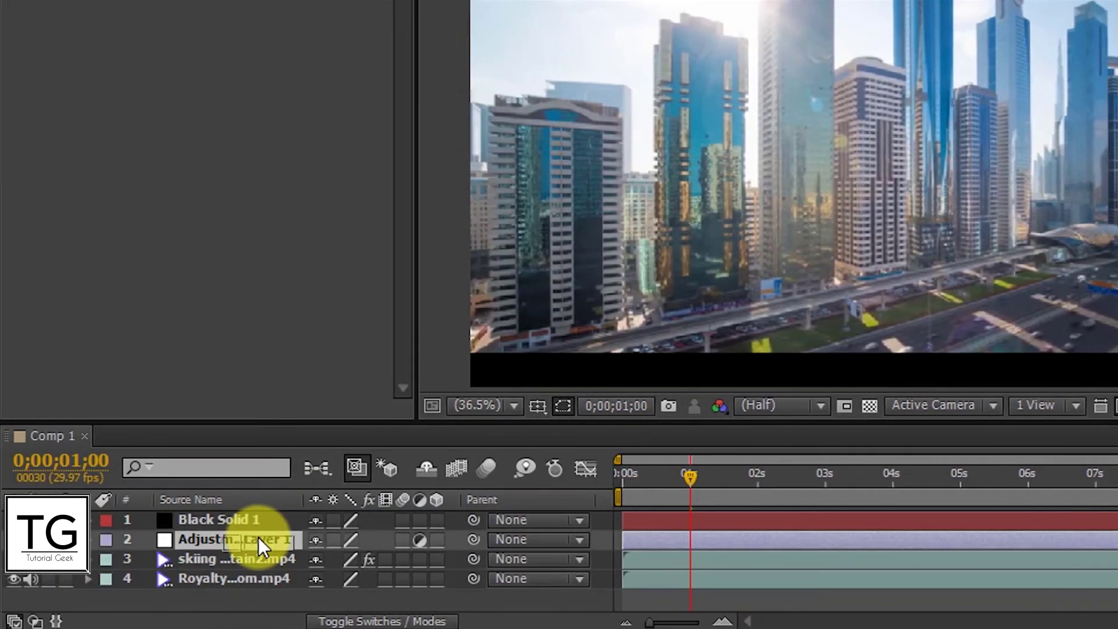
{"action": "left_click_drag", "start_coordinate": [505, 163], "coordinate": [258, 537]}
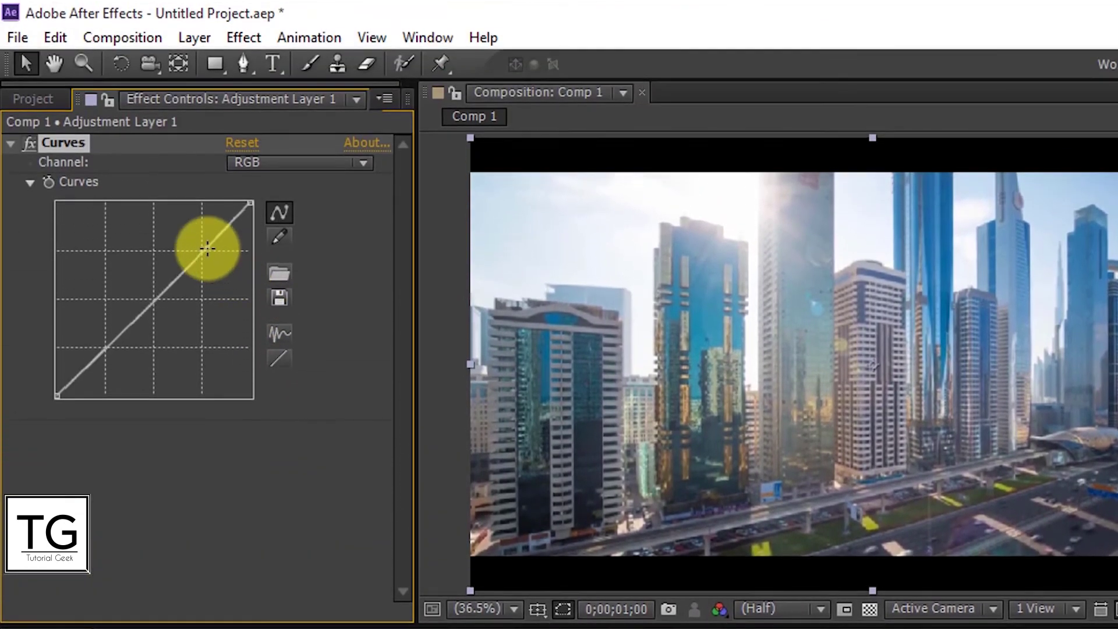
Shape the Curves into an S by raising the highlights and lowering the shadows, then fine-tune both points.
{"action": "left_click_drag", "start_coordinate": [206, 248], "coordinate": [201, 233]}
{"action": "left_click", "coordinate": [94, 345]}
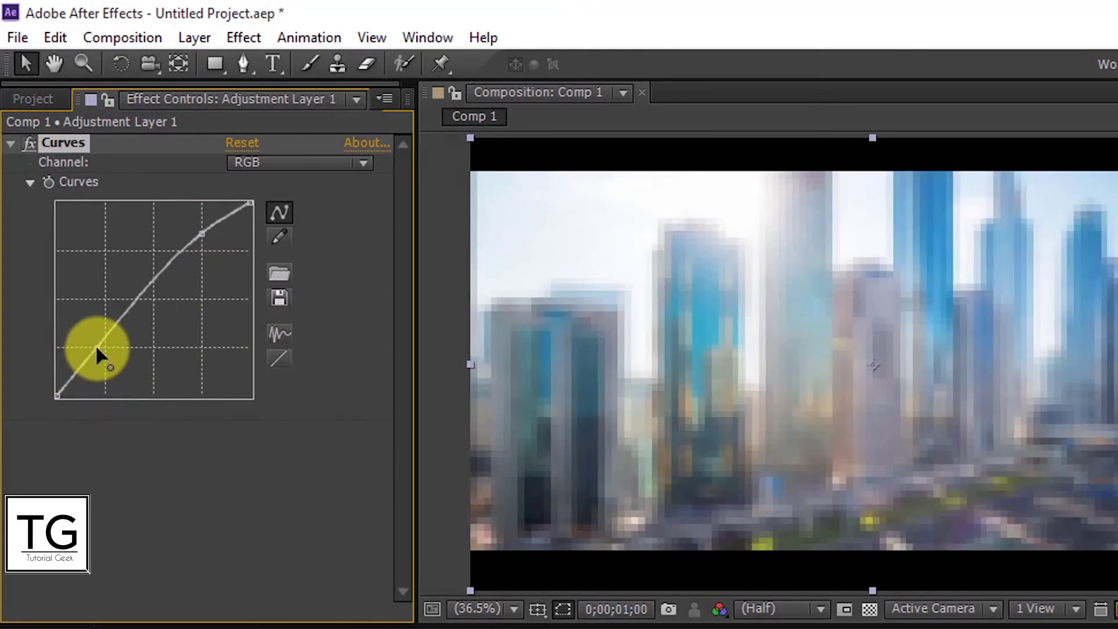
{"action": "left_click_drag", "start_coordinate": [97, 347], "coordinate": [106, 362]}
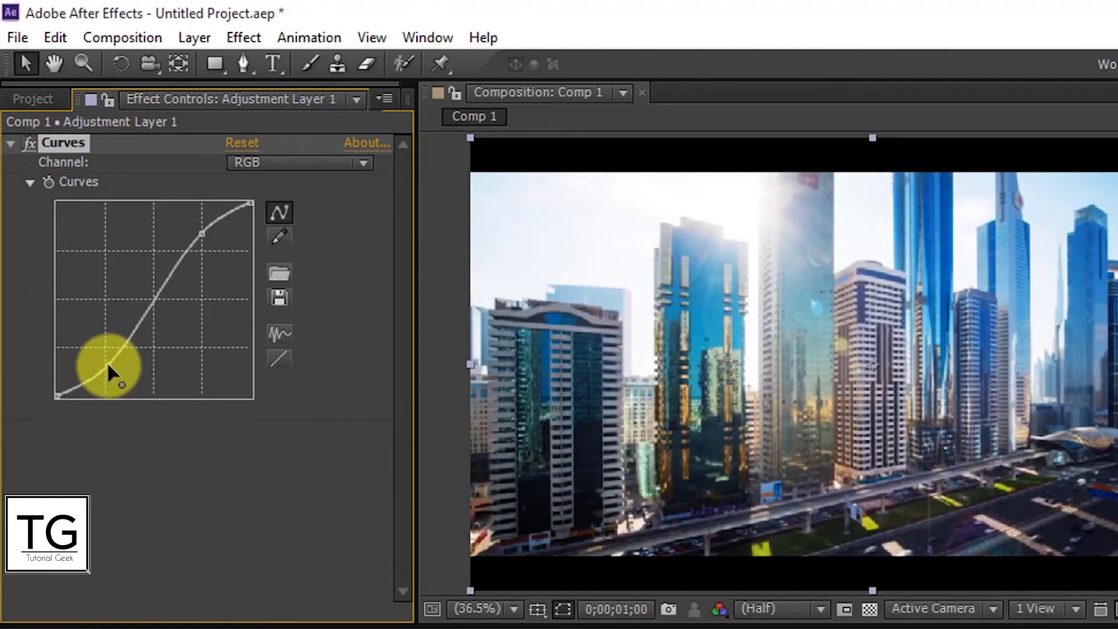
{"action": "left_click_drag", "start_coordinate": [107, 366], "coordinate": [108, 363]}
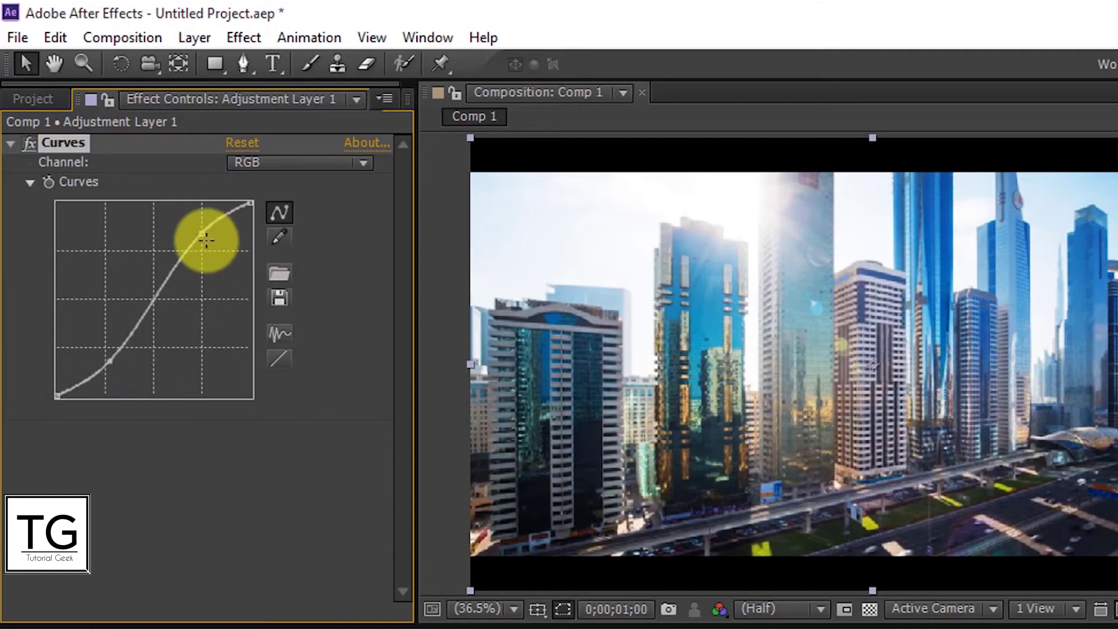
{"action": "left_click_drag", "start_coordinate": [205, 239], "coordinate": [208, 234]}
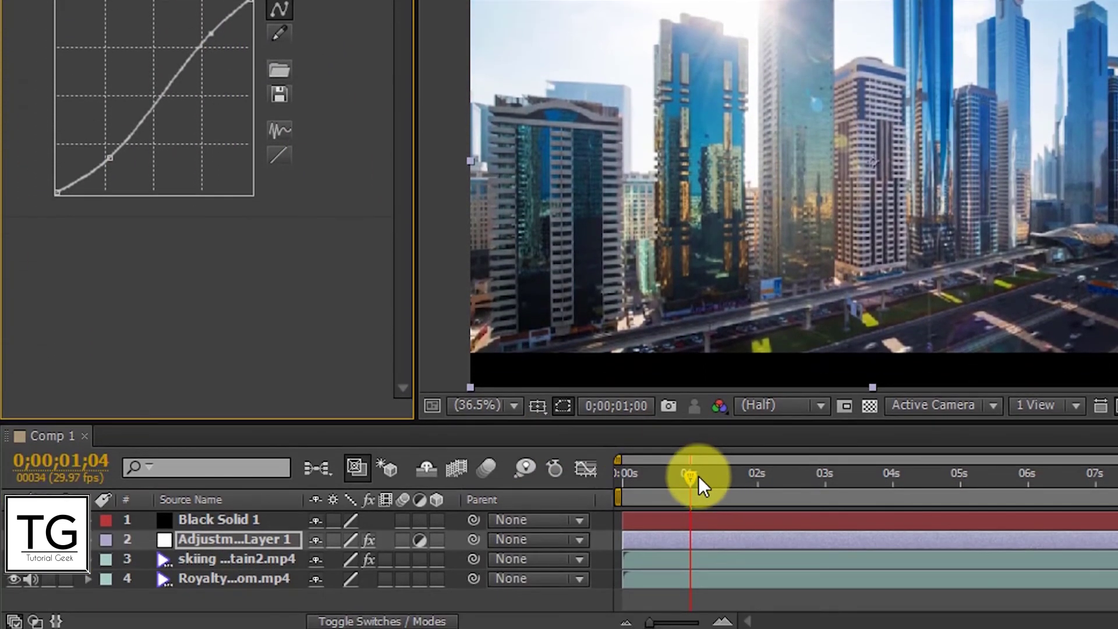
At the transition frame, steepen the Curves S and lower the shadow point, then return to the start.
{"action": "left_click_drag", "start_coordinate": [698, 475], "coordinate": [792, 489]}
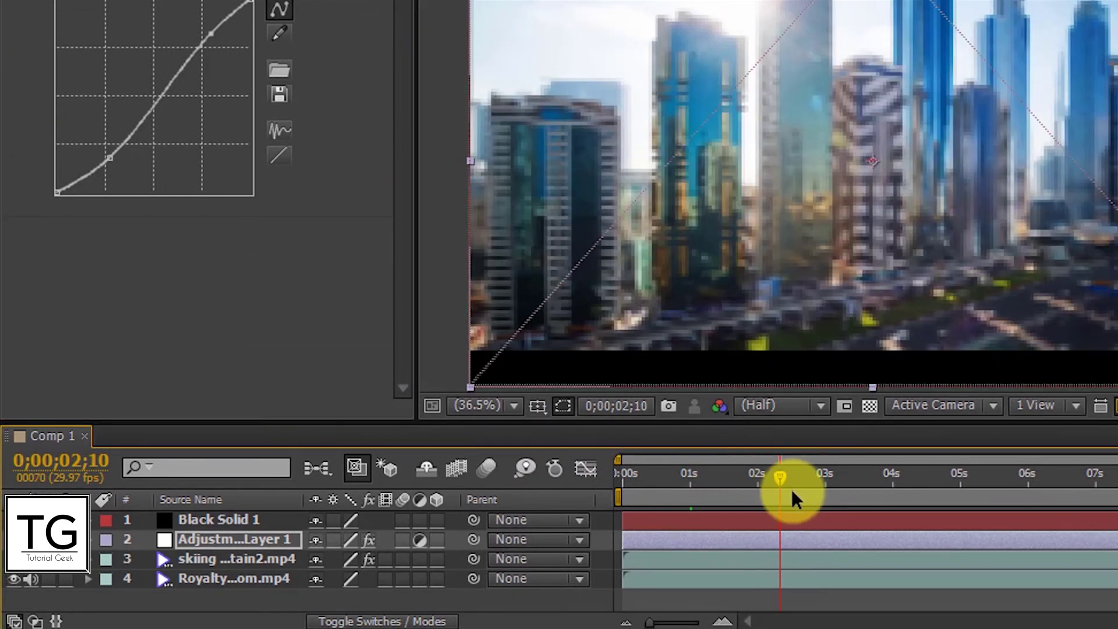
{"action": "left_click", "coordinate": [815, 488]}
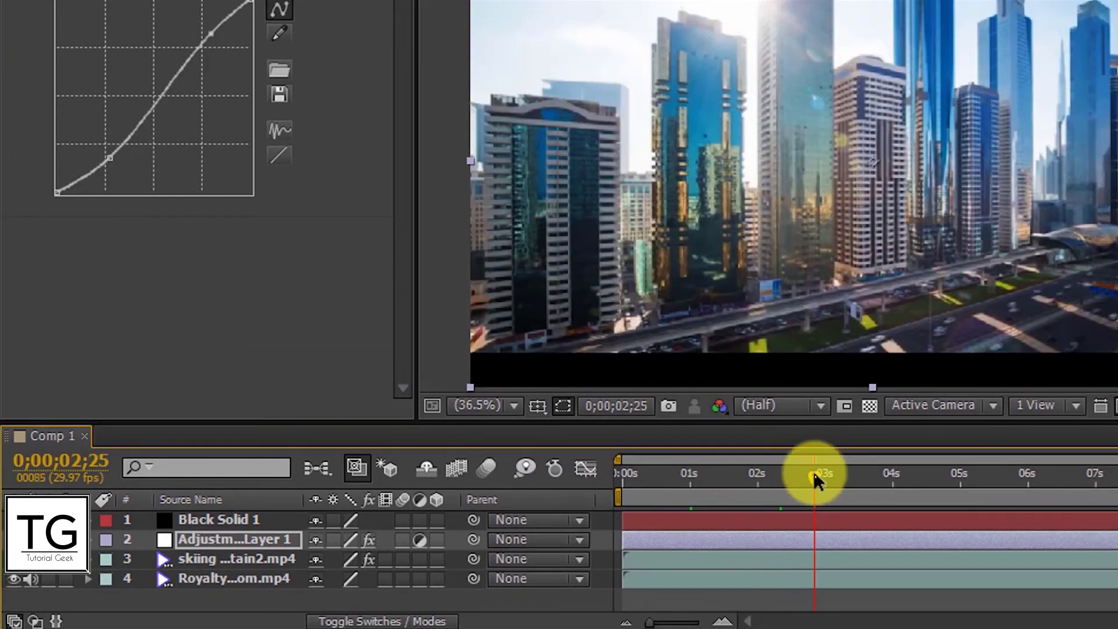
{"action": "mouse_move", "coordinate": [815, 479]}
{"action": "left_mouse_down"}
{"action": "mouse_move", "coordinate": [838, 485]}
{"action": "mouse_move", "coordinate": [660, 516]}
{"action": "left_mouse_up"}
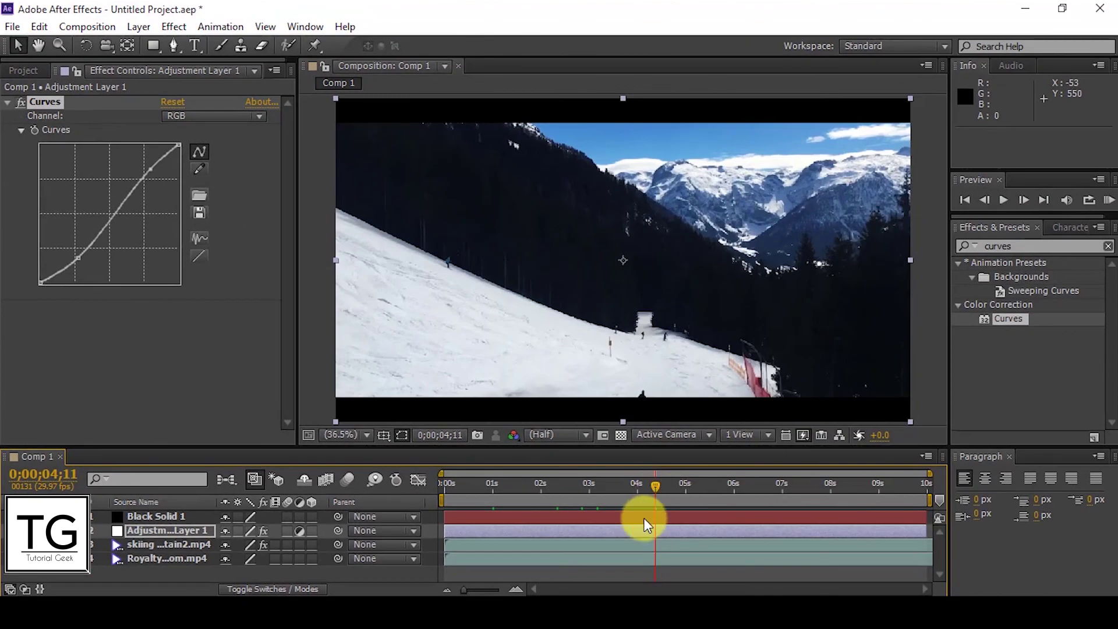
{"action": "left_click_drag", "start_coordinate": [154, 167], "coordinate": [149, 169]}
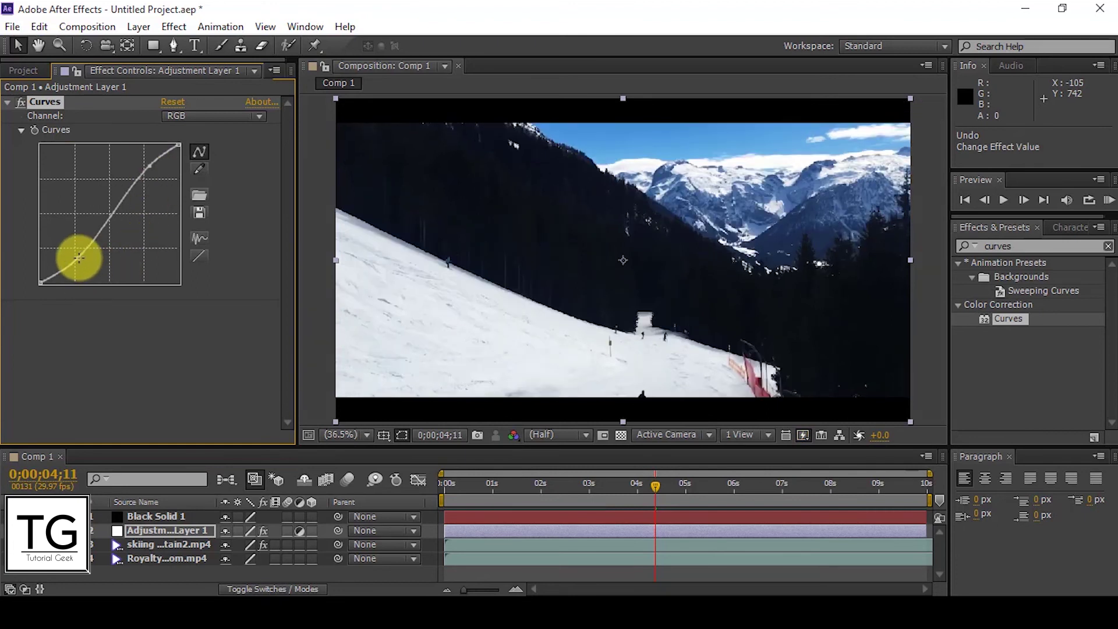
{"action": "left_click_drag", "start_coordinate": [78, 256], "coordinate": [78, 262]}
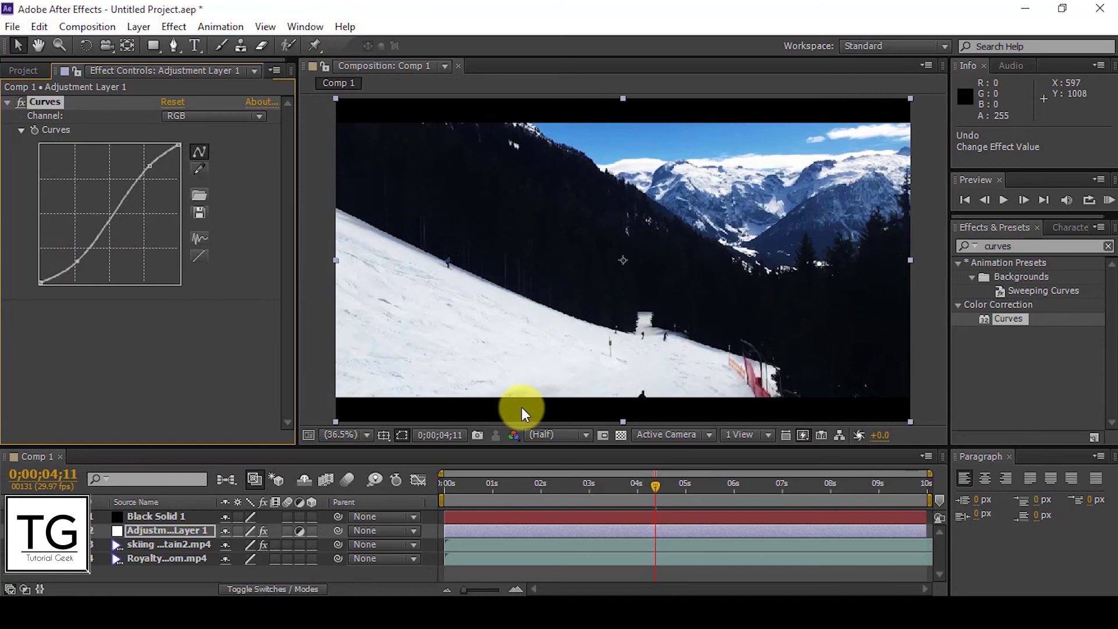
{"action": "left_click_drag", "start_coordinate": [486, 486], "coordinate": [421, 486]}
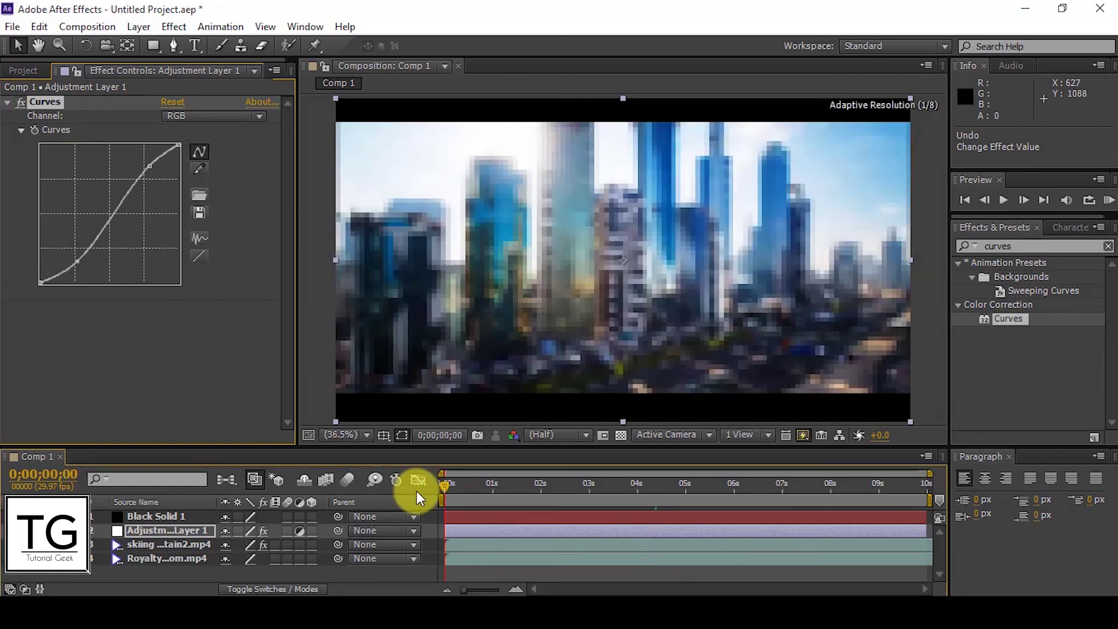
{"action": "left_click", "coordinate": [8, 102]}
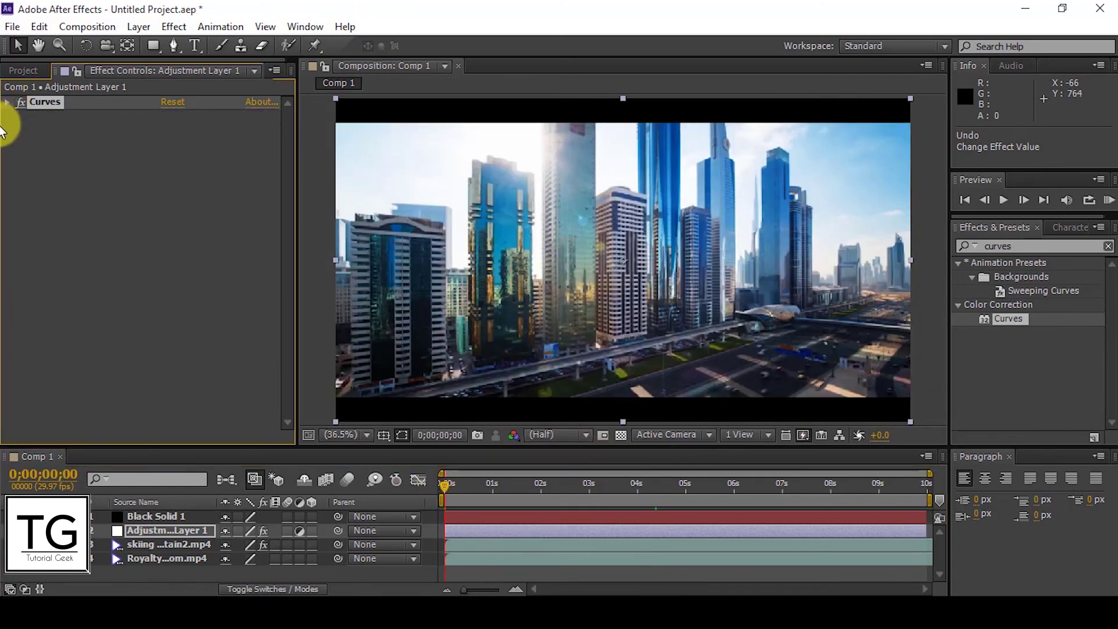
Start a RAM preview of Comp 1 from the beginning to watch the transition.
{"action": "left_click", "coordinate": [1107, 200]}
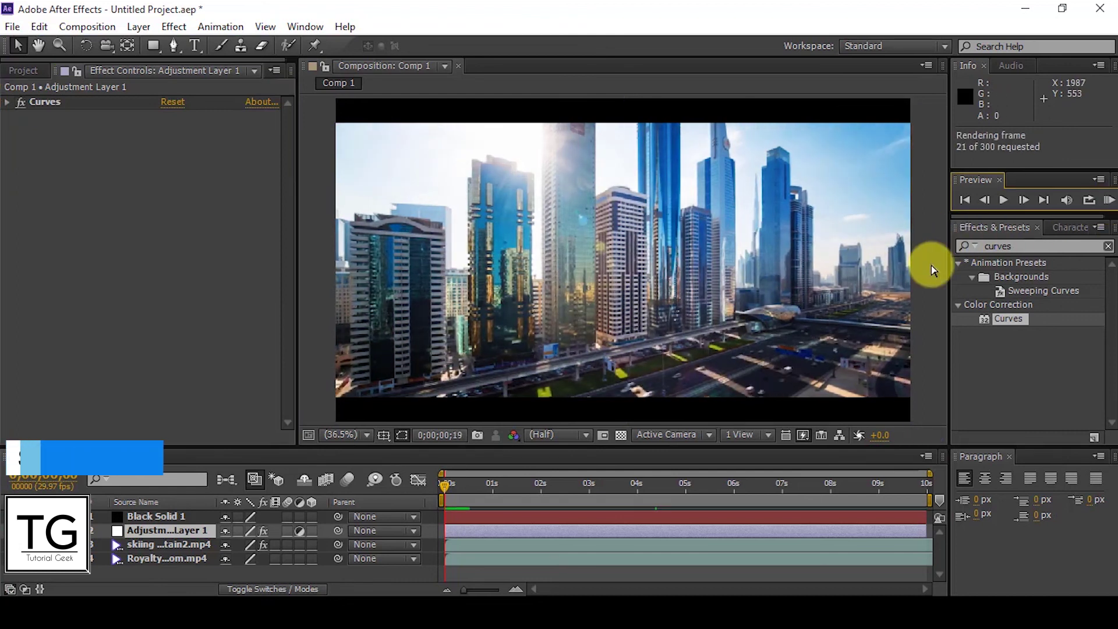